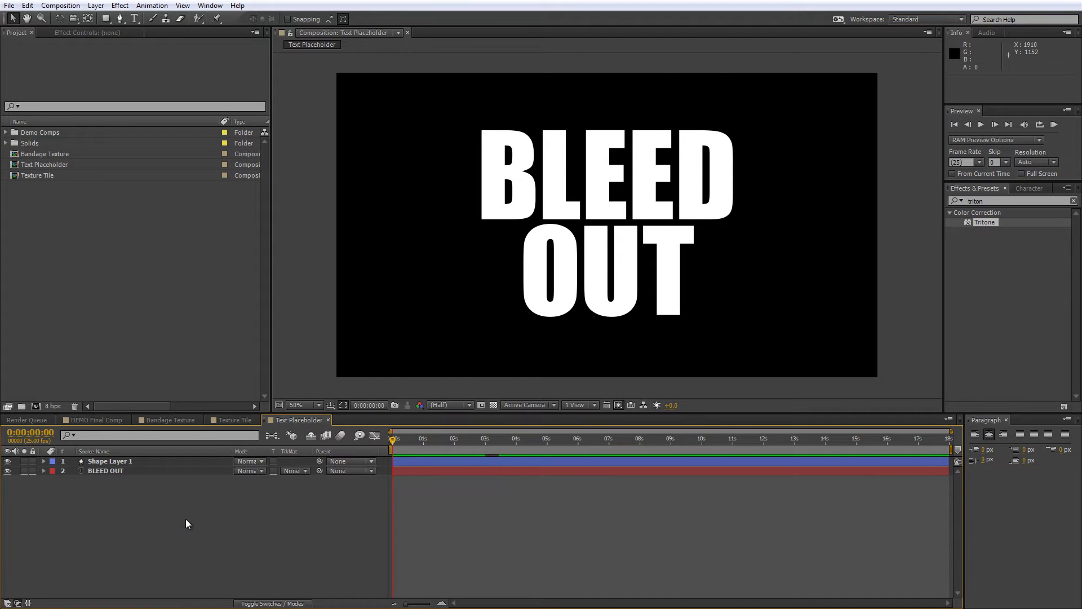
Step: Preview the text animation, then add an adjustment layer named 'Roughen and Blur' on top
key("KP_0")
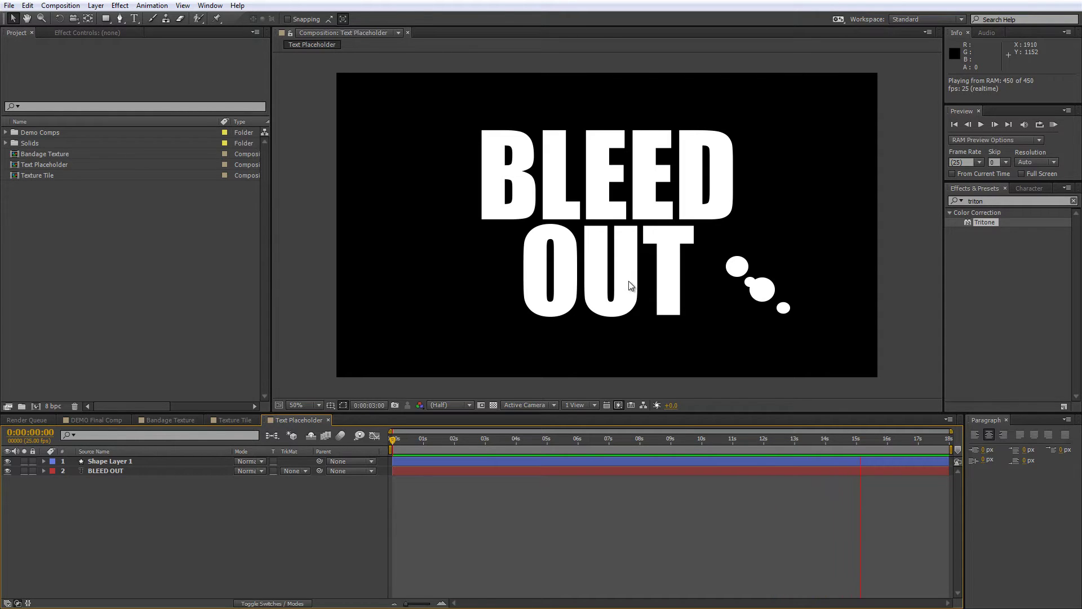
left_click(202, 508)
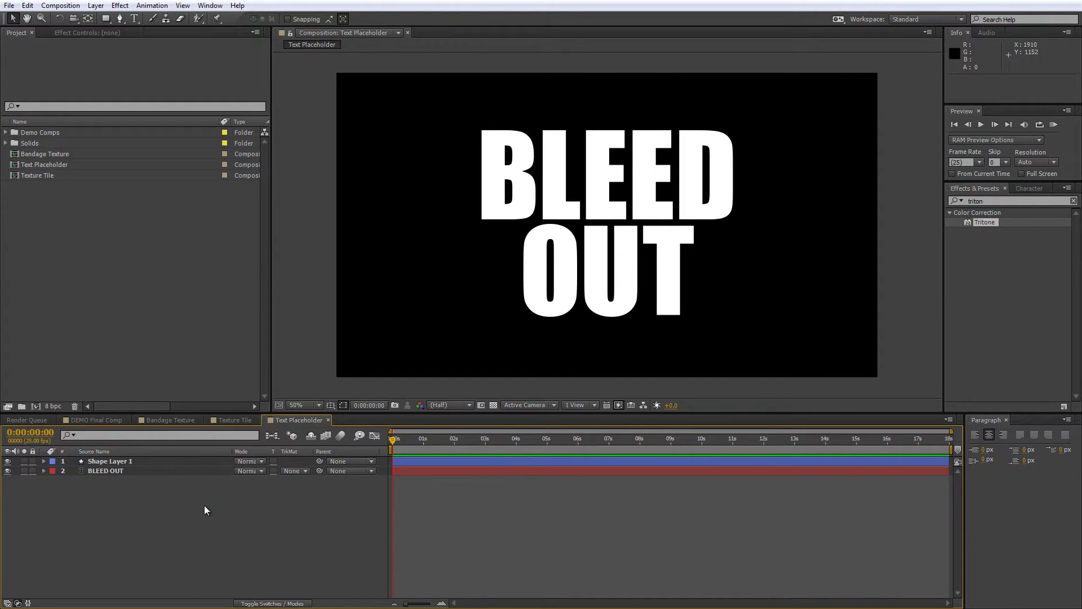
right_click(204, 508)
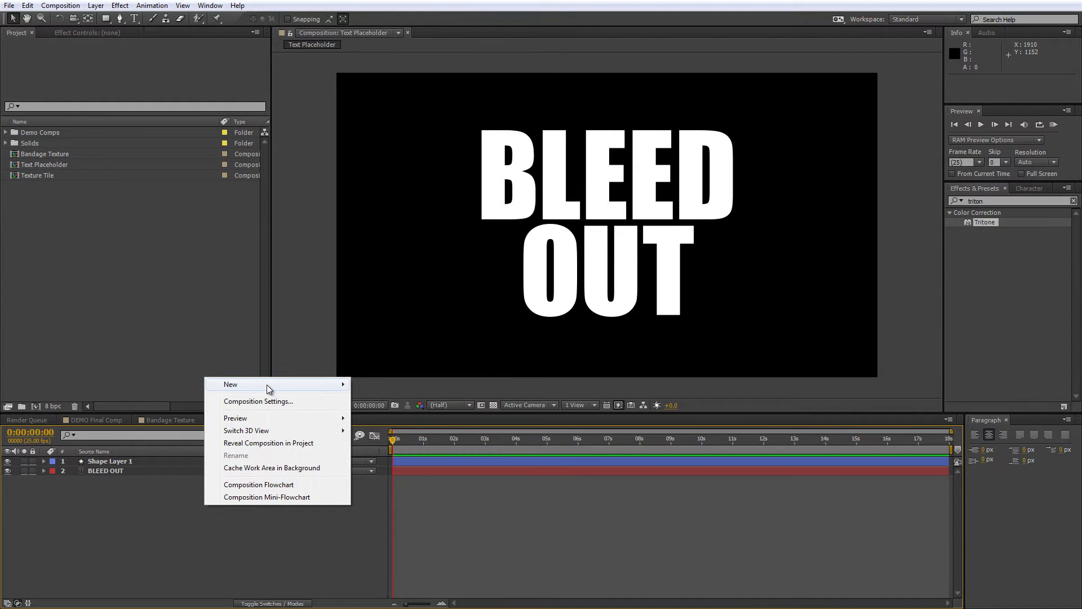
mouse_move(267, 388)
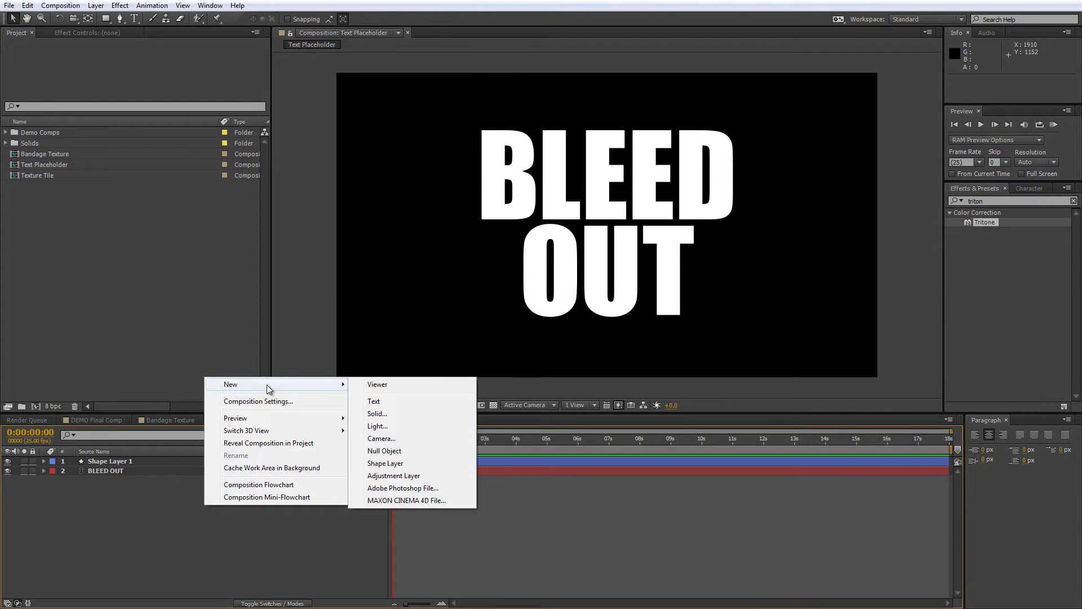
left_click(409, 475)
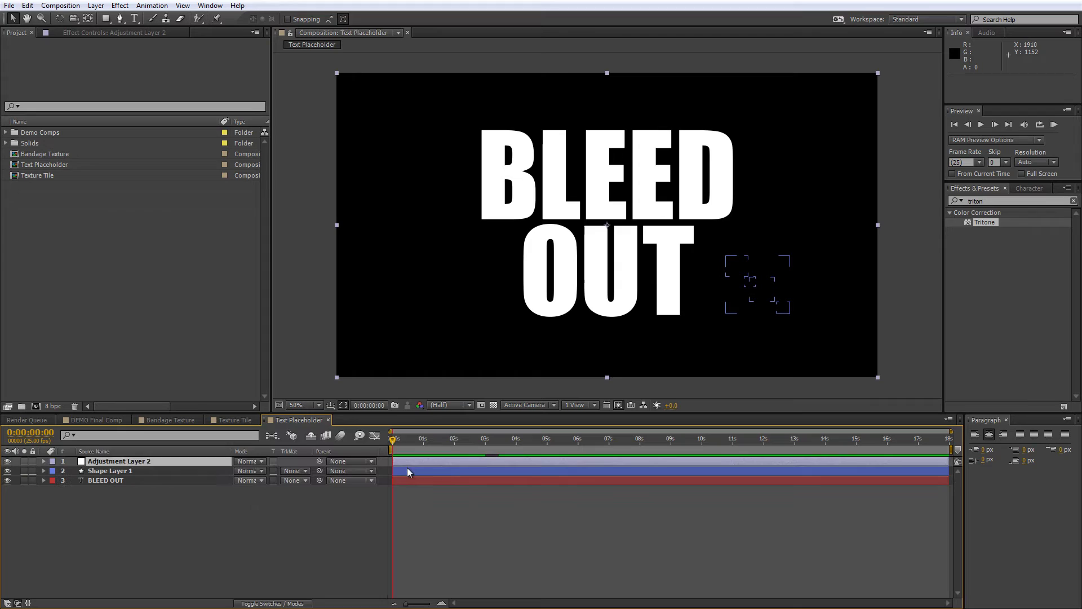
key("Return")
type("Roughen and Blur")
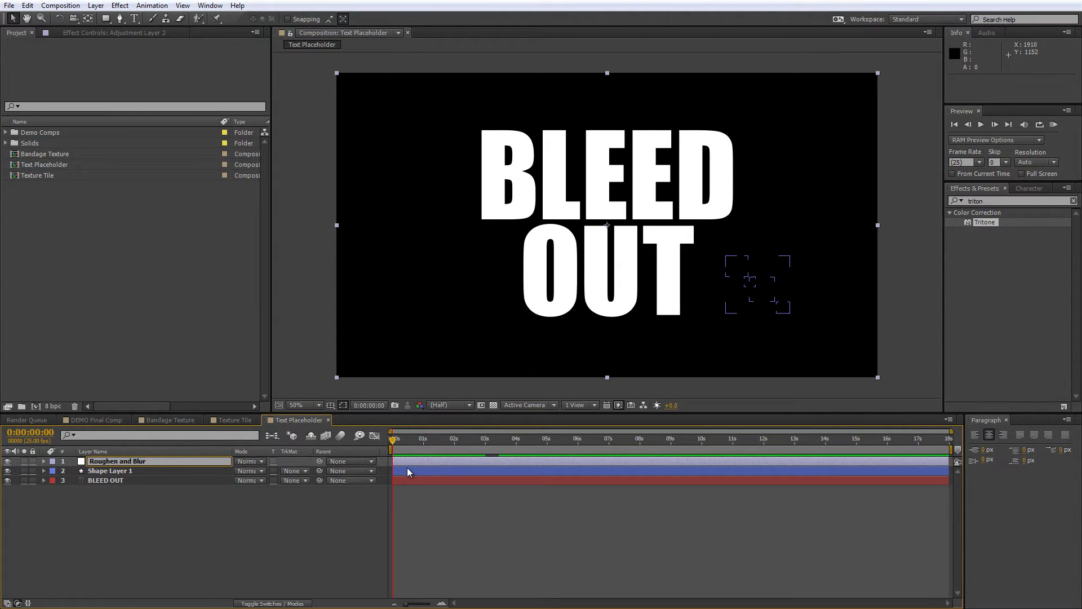
key("Return")
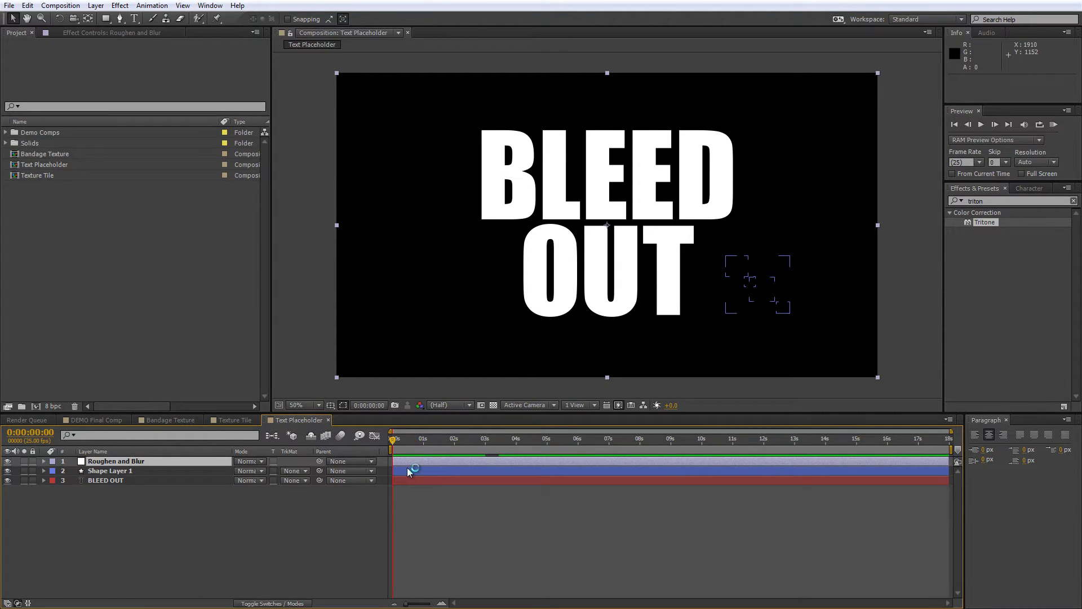
Step: Apply the Roughen Edges effect to the Roughen and Blur layer
left_click(994, 201)
type("roughen")
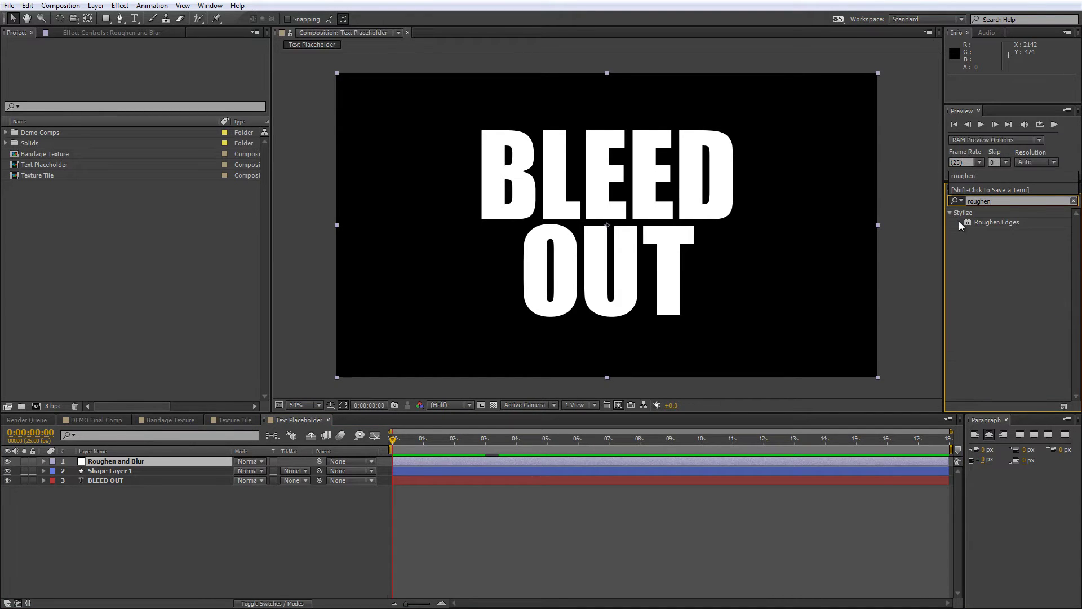
left_click_drag(980, 220, 169, 461)
Step: Set Roughen Edges to Border 20, Edge Sharpness 0.1, Fractal Influence 0.5, Scale 12
left_click(148, 94)
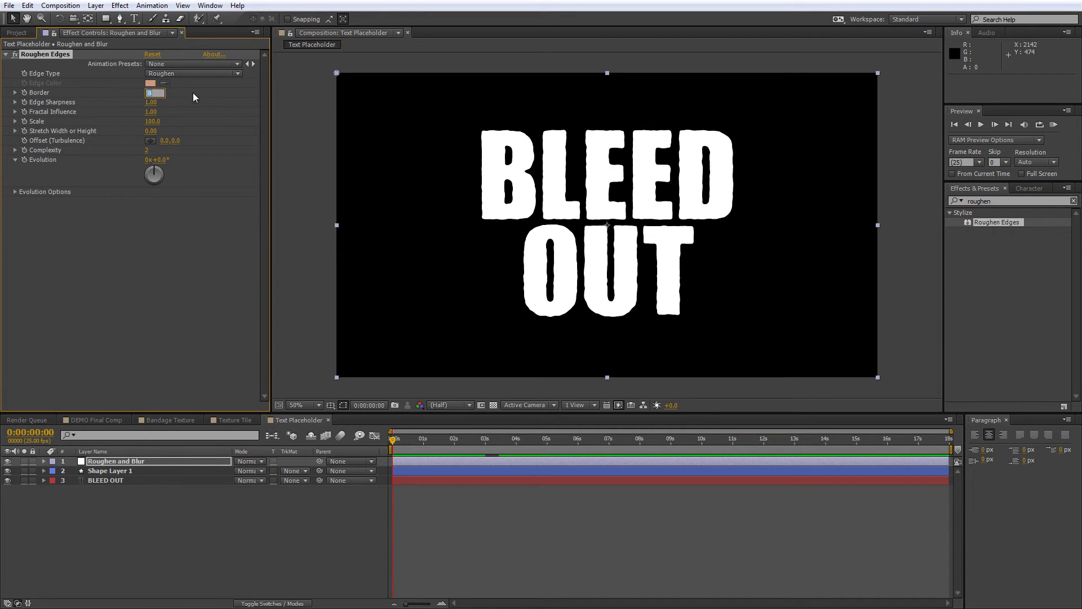
type("20")
key("Tab")
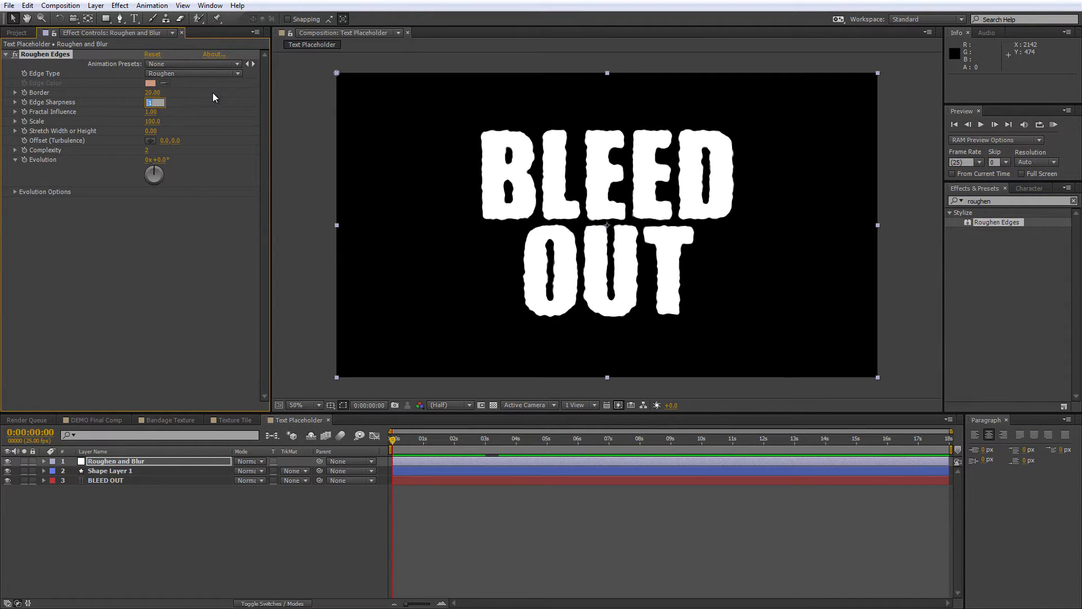
type("0.1")
key("Tab")
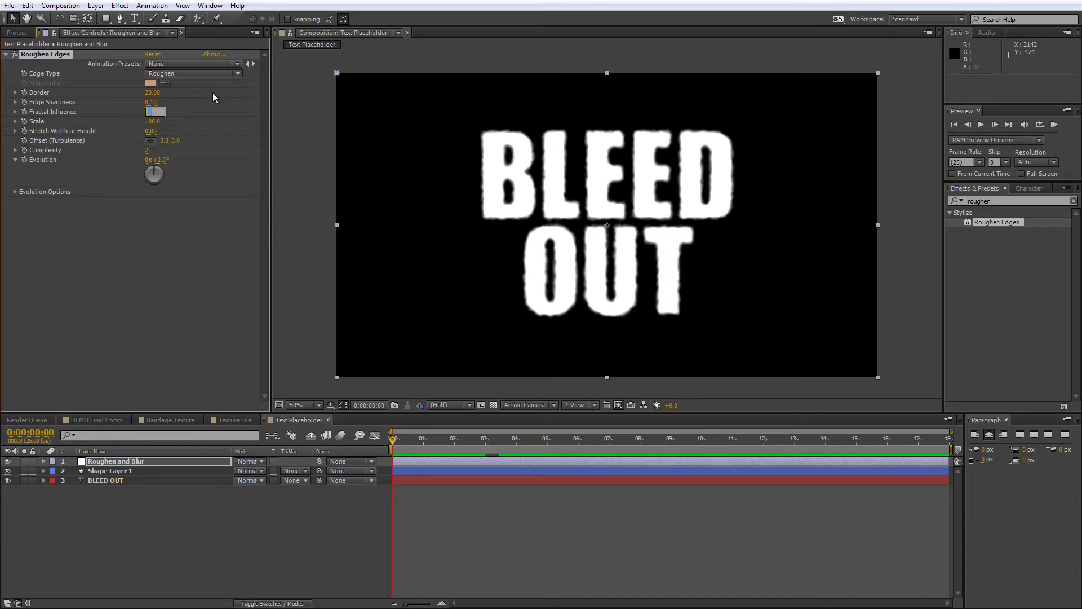
type("0.5")
key("Tab")
type("12")
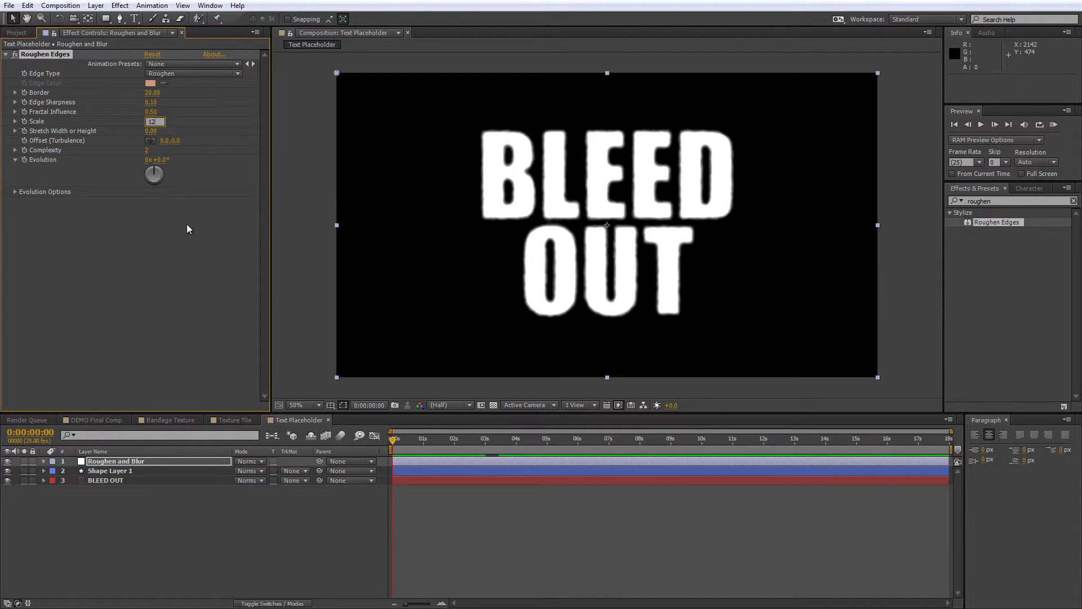
key("Return")
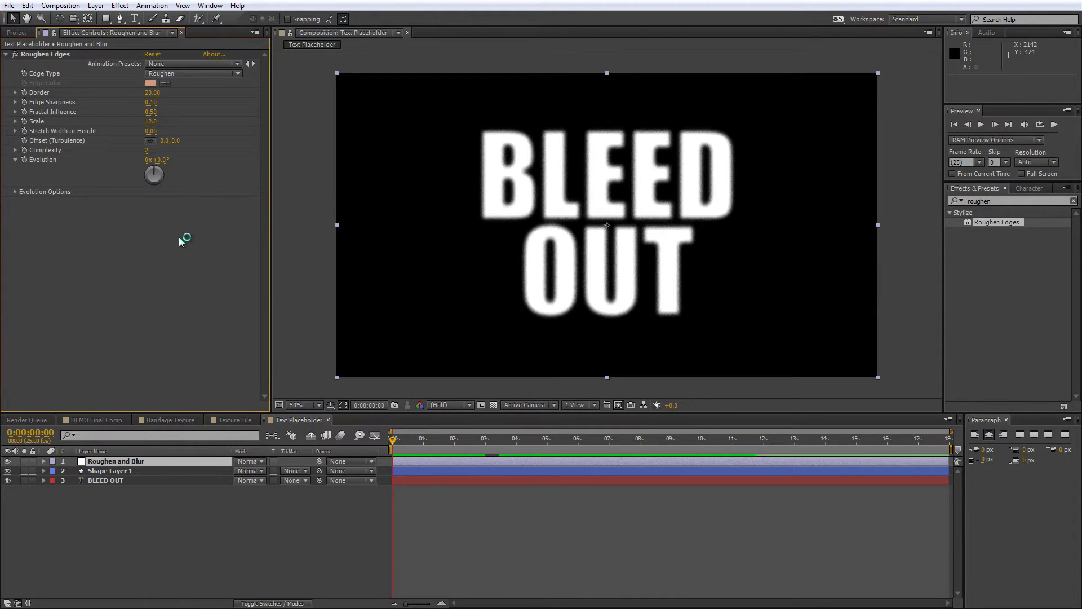
Step: Add Fast Blur below Roughen Edges: Blurriness 3, Horizontal only, Repeat Edge Pixels on
double_click(1035, 201)
type("fast")
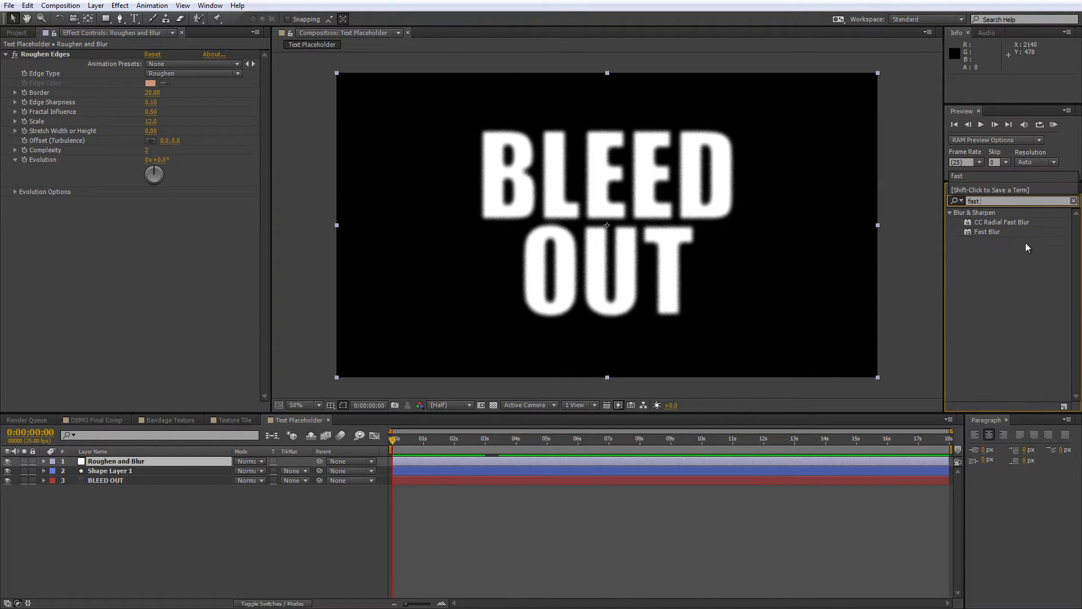
left_click_drag(996, 235, 143, 253)
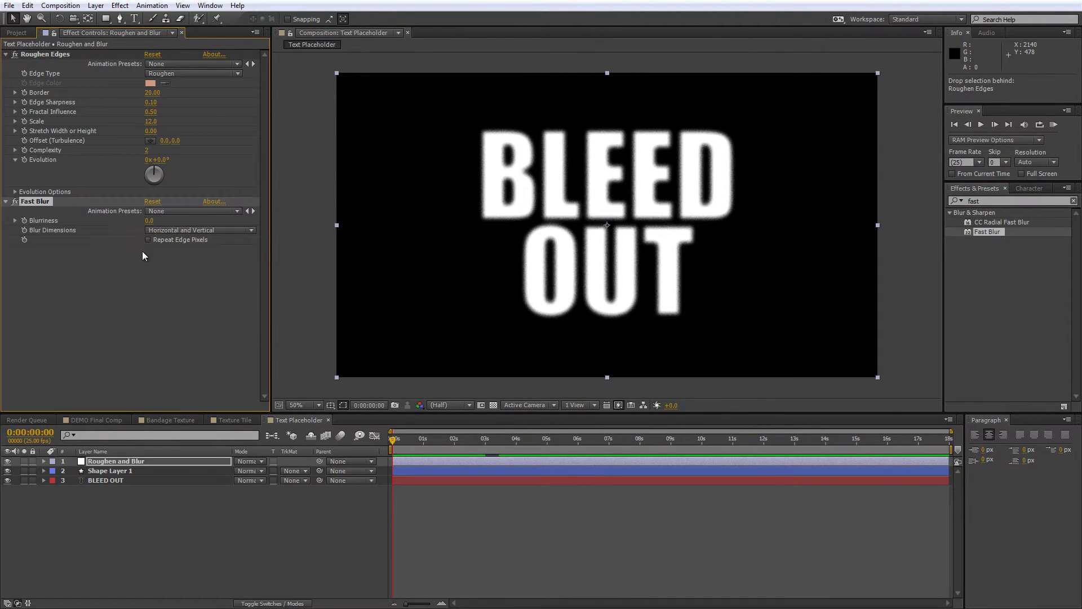
left_click(149, 221)
type("3")
left_click(188, 230)
left_click(168, 257)
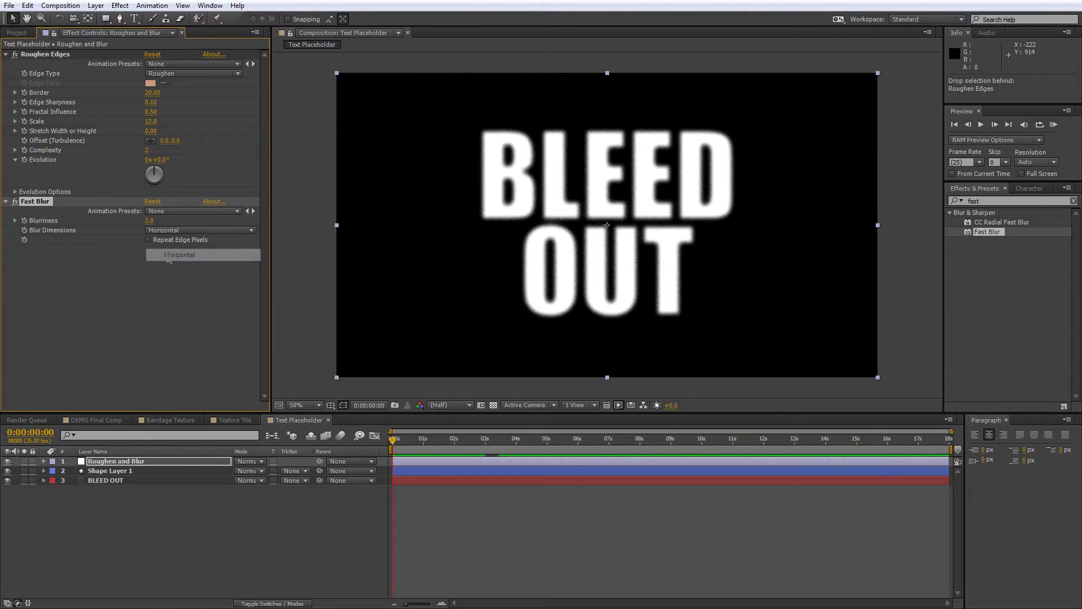
left_click(148, 239)
left_click(148, 273)
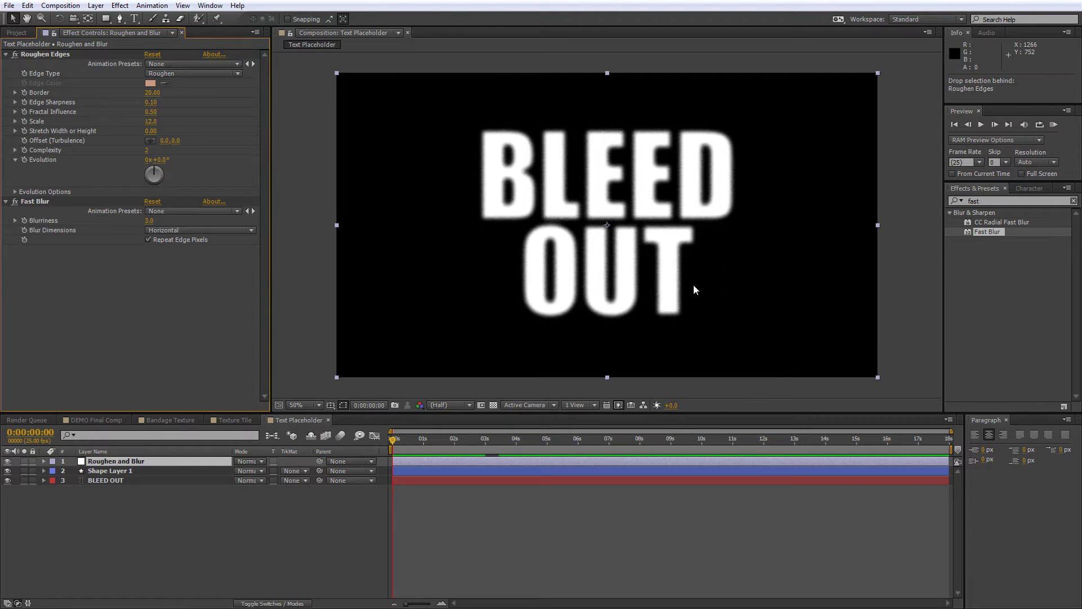
Step: Scrub through time to view the animated blobs and set the viewer zoom to Fit
scroll(693, 286, "up", 2)
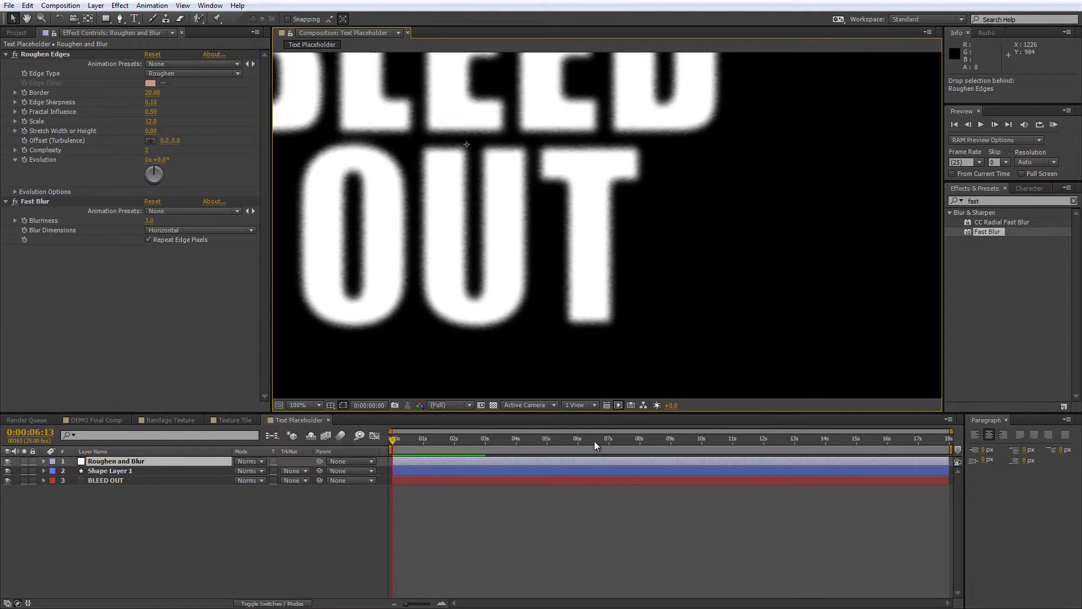
left_click_drag(593, 440, 525, 444)
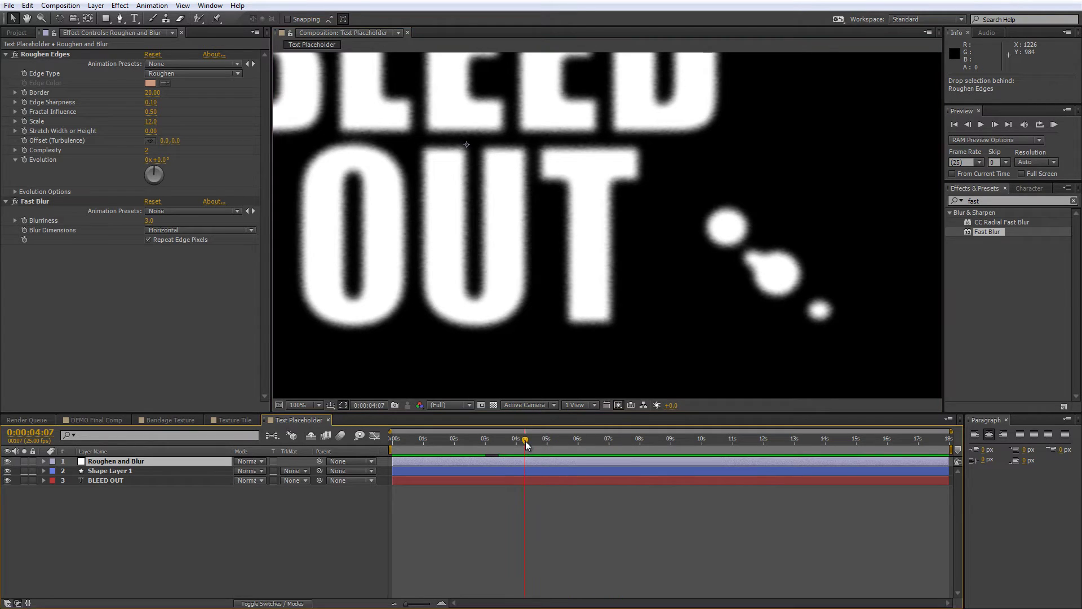
left_click(297, 405)
left_click(322, 210)
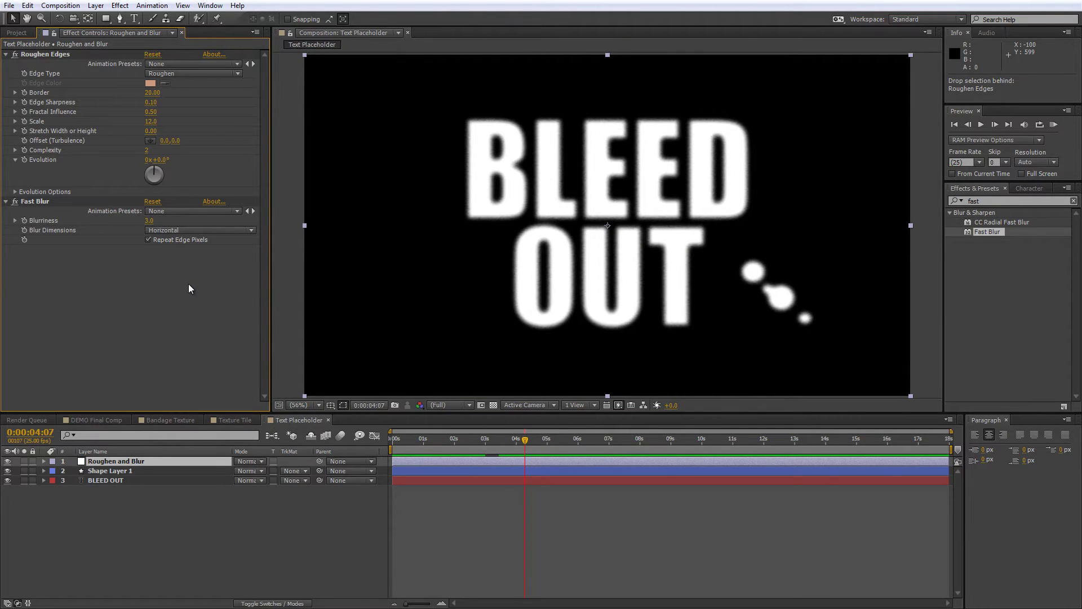
Step: Add a Stroke layer style to the BLEED OUT text layer and reveal its settings
left_click(112, 481)
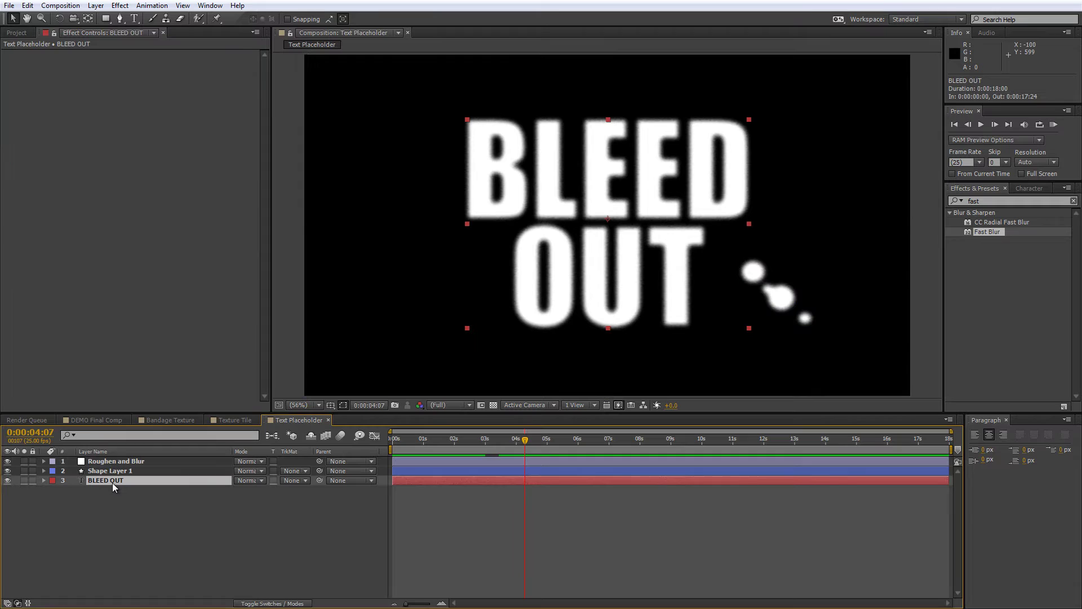
right_click(112, 483)
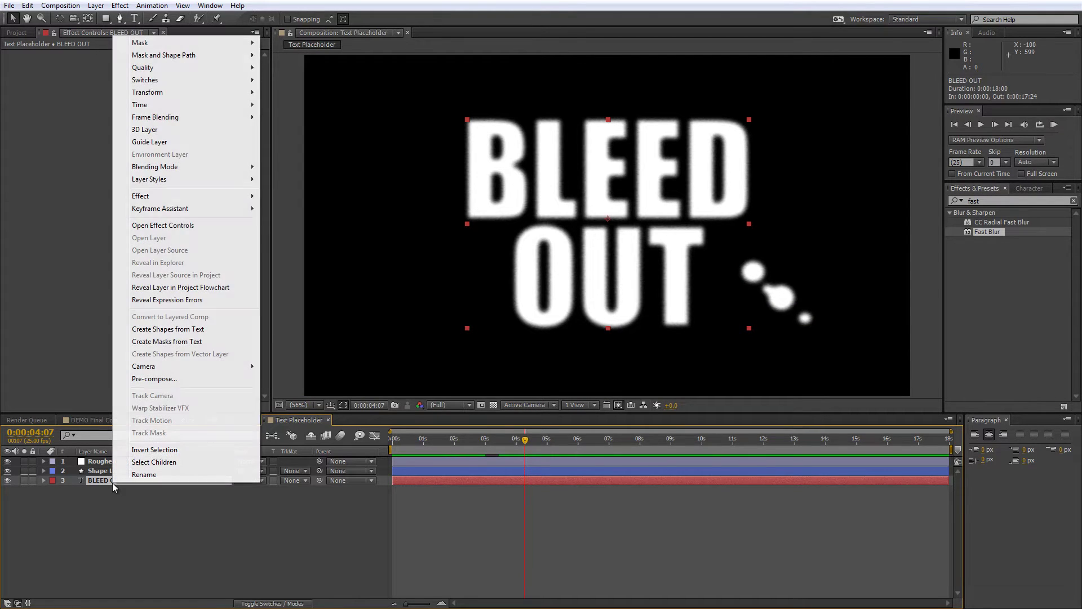
mouse_move(206, 181)
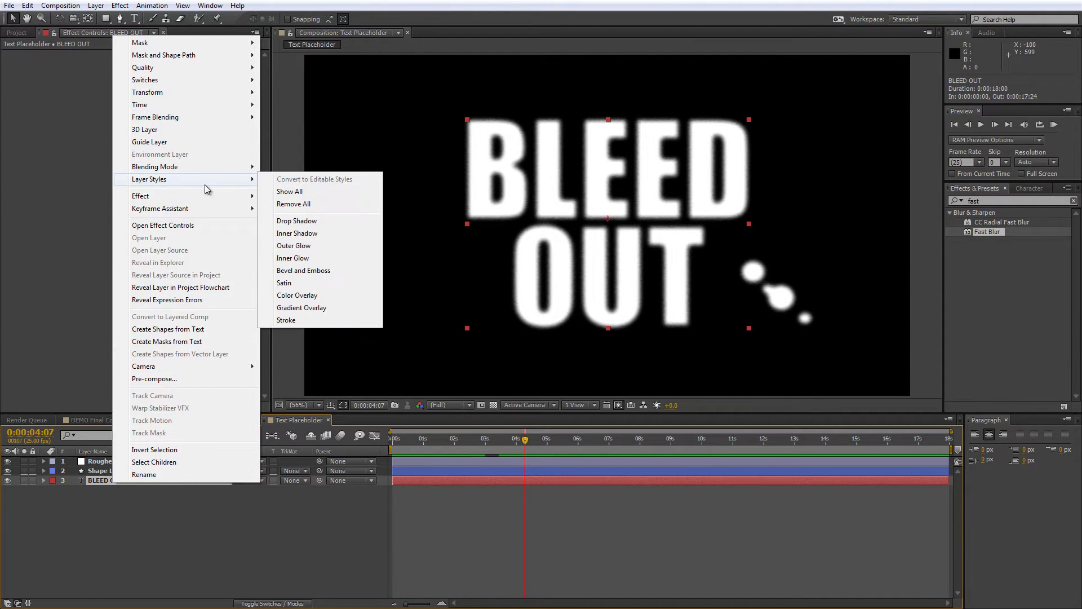
left_click(287, 320)
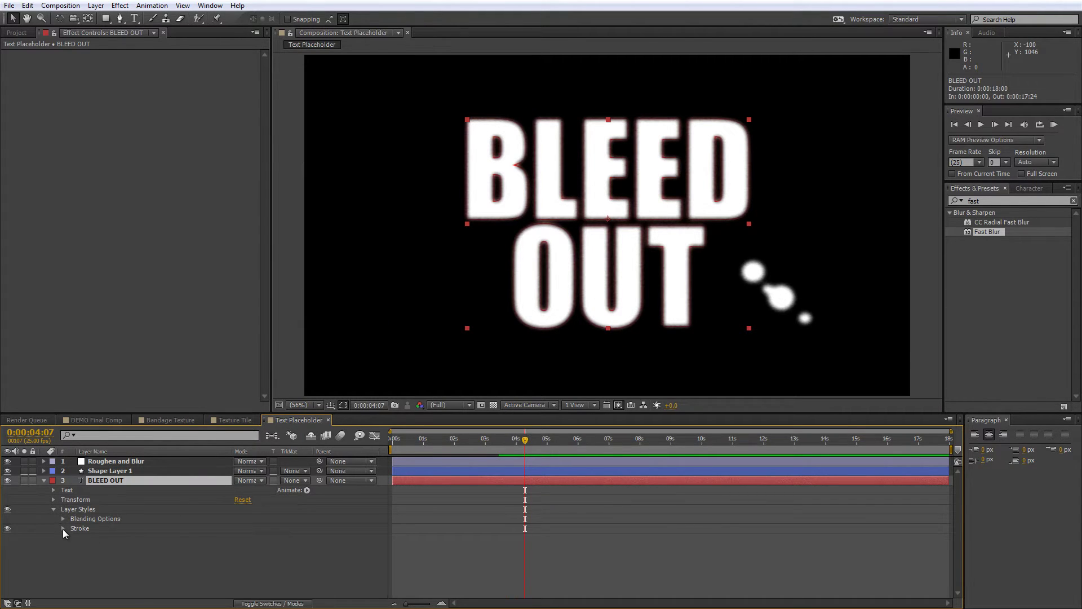
left_click(62, 528)
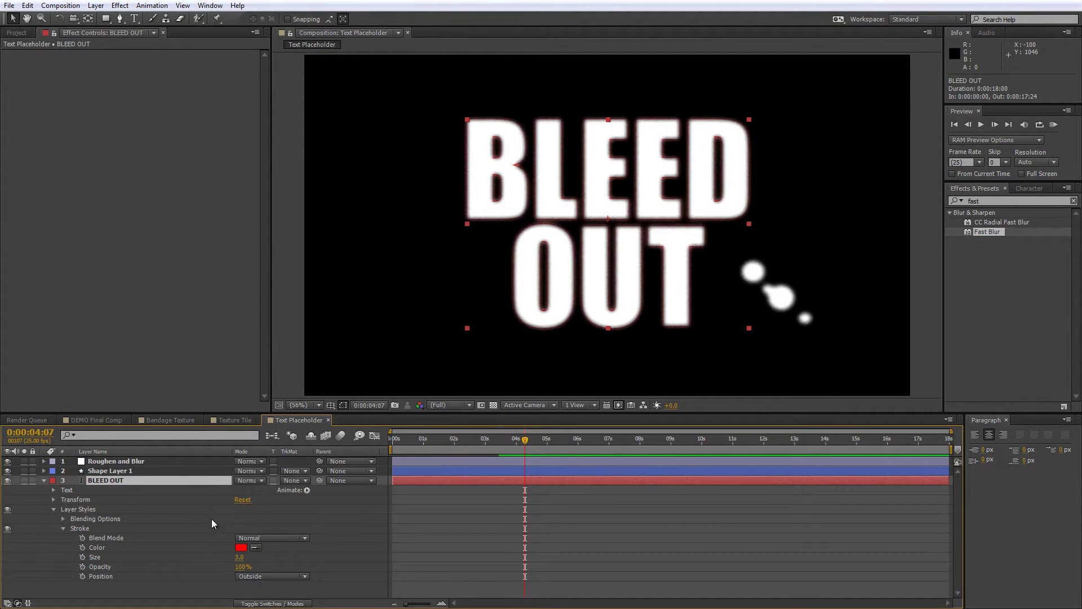
Step: Make the stroke color white (FFFFFF) and return the playhead to 0:00
left_click(240, 547)
left_click_drag(418, 265, 383, 212)
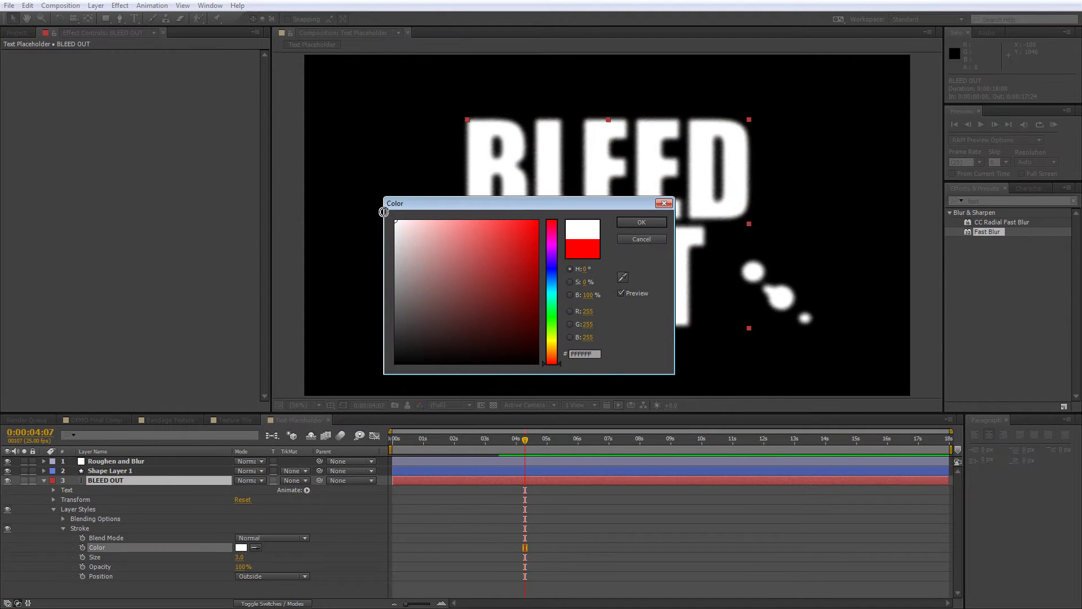
left_click(641, 222)
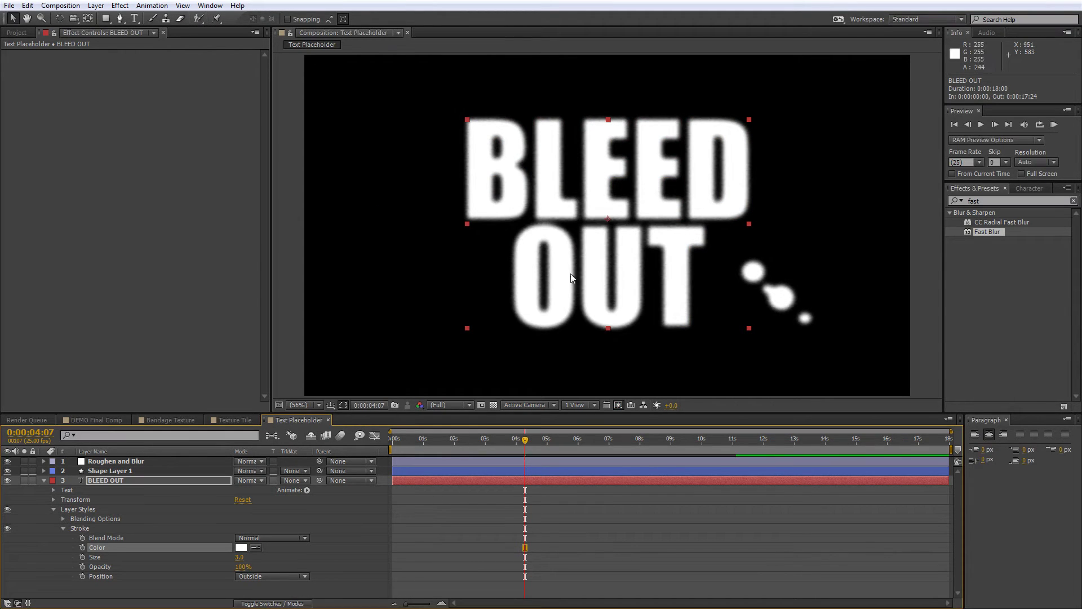
left_click_drag(407, 442, 380, 448)
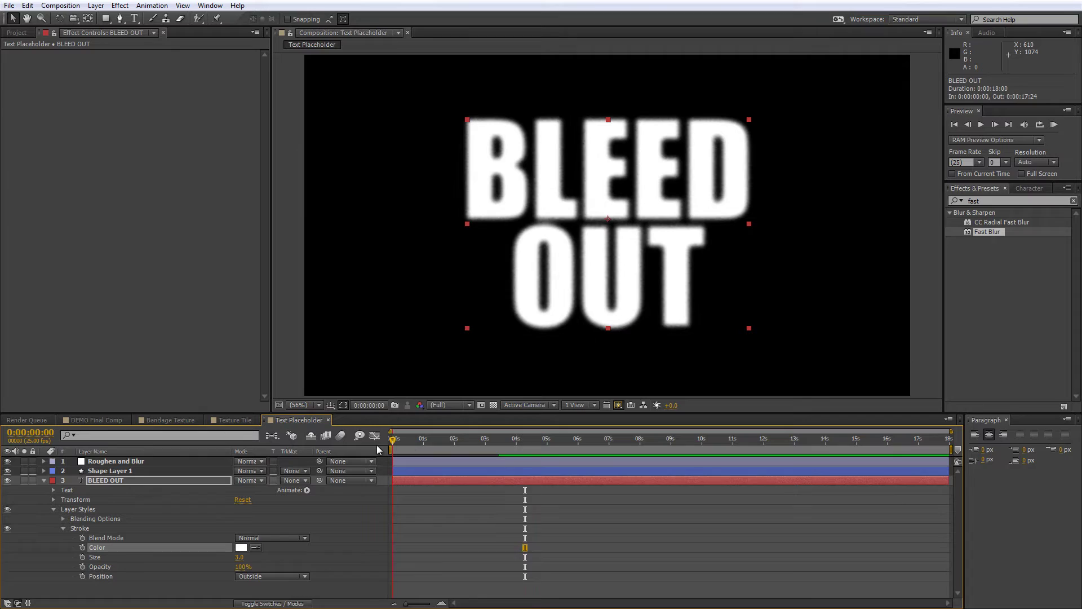
Step: Keyframe the stroke at the start with Size 1 and Opacity 0%
left_click(83, 557)
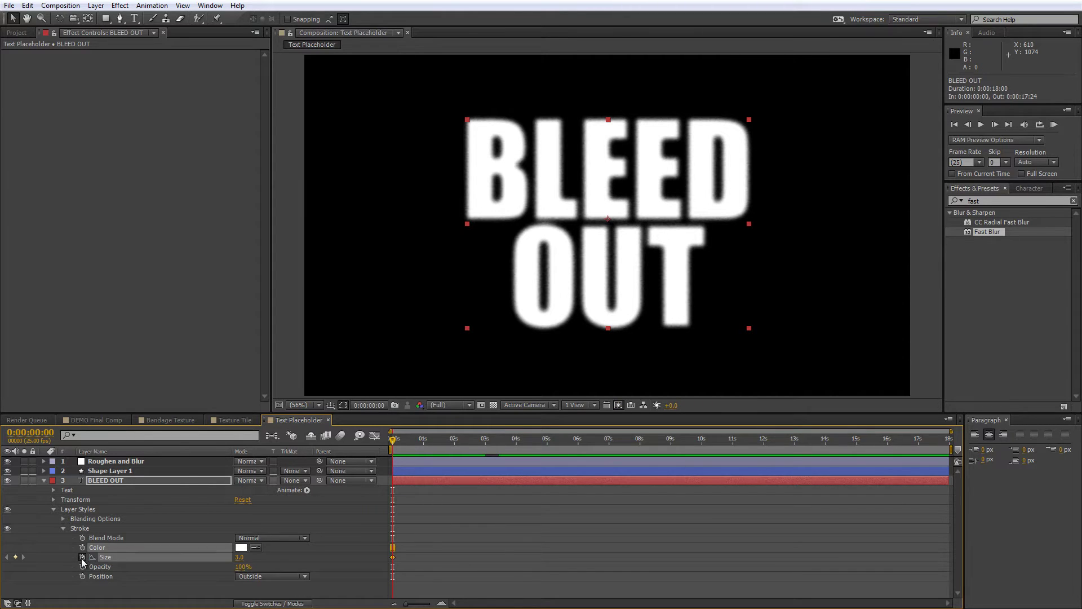
left_click(82, 566)
left_click(238, 557)
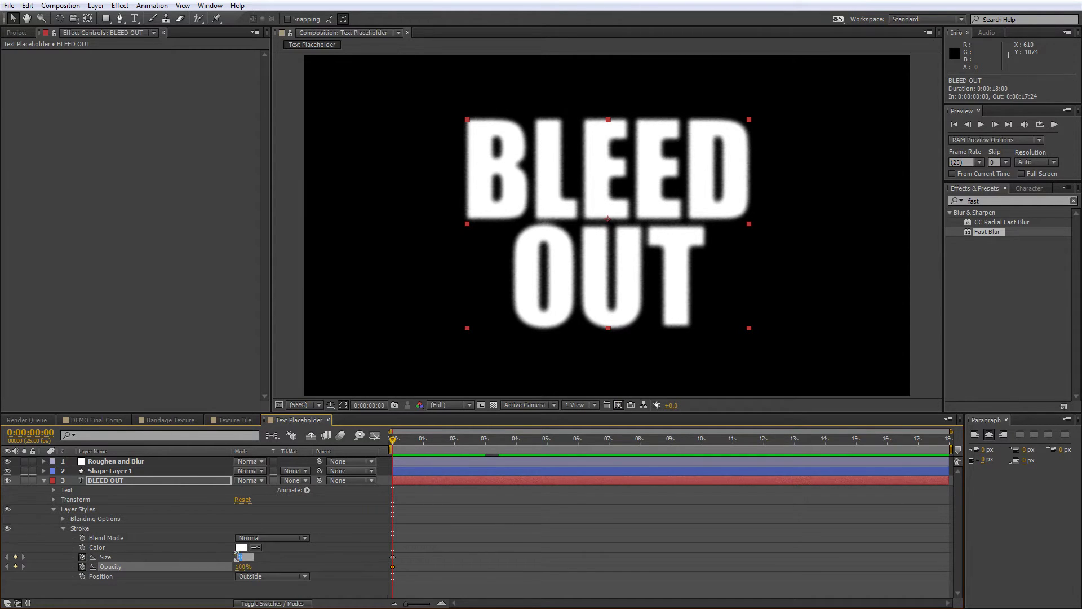
type("1")
left_click_drag(241, 568, 214, 568)
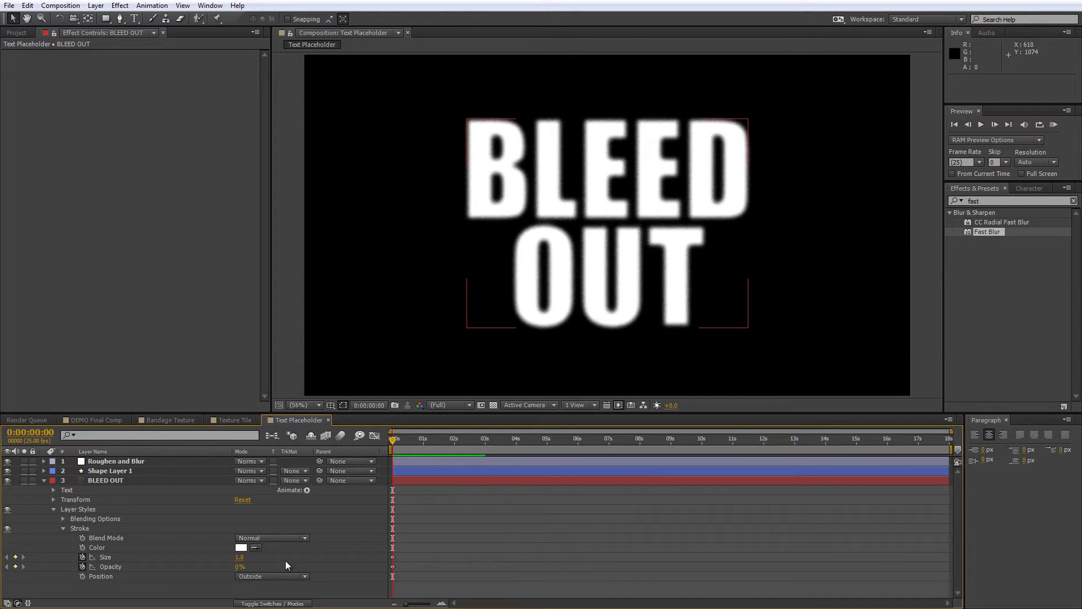
Step: Add a stroke Size keyframe of 15 at about the 10-second mark
left_click(703, 441)
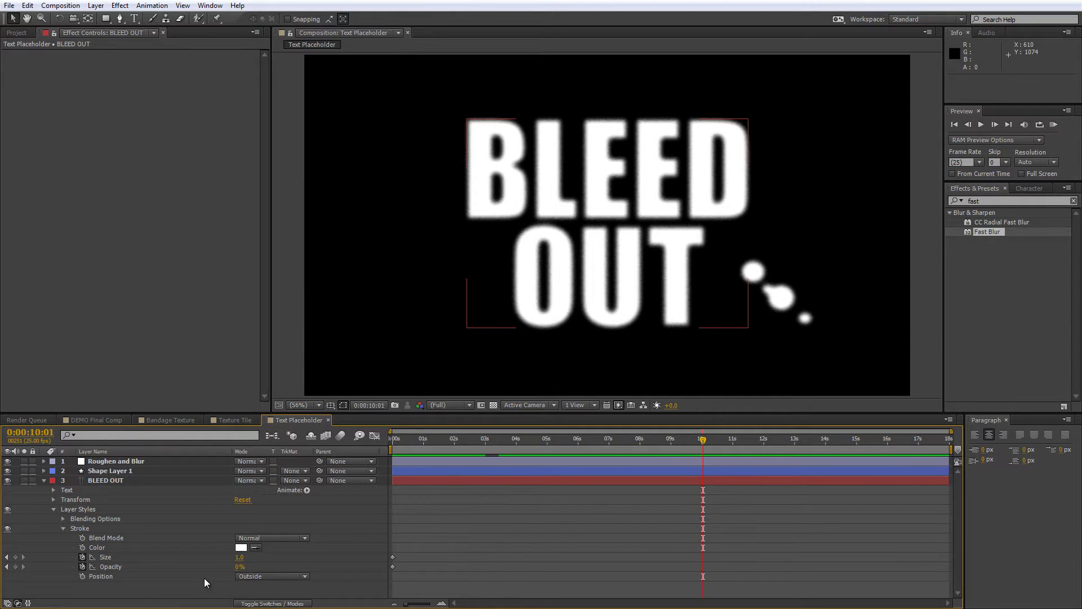
left_click(239, 557)
type("15")
key("Return")
left_click(571, 518)
Step: Add a 100% stroke Opacity keyframe at about 14 seconds, then rewind to the start
left_click(827, 444)
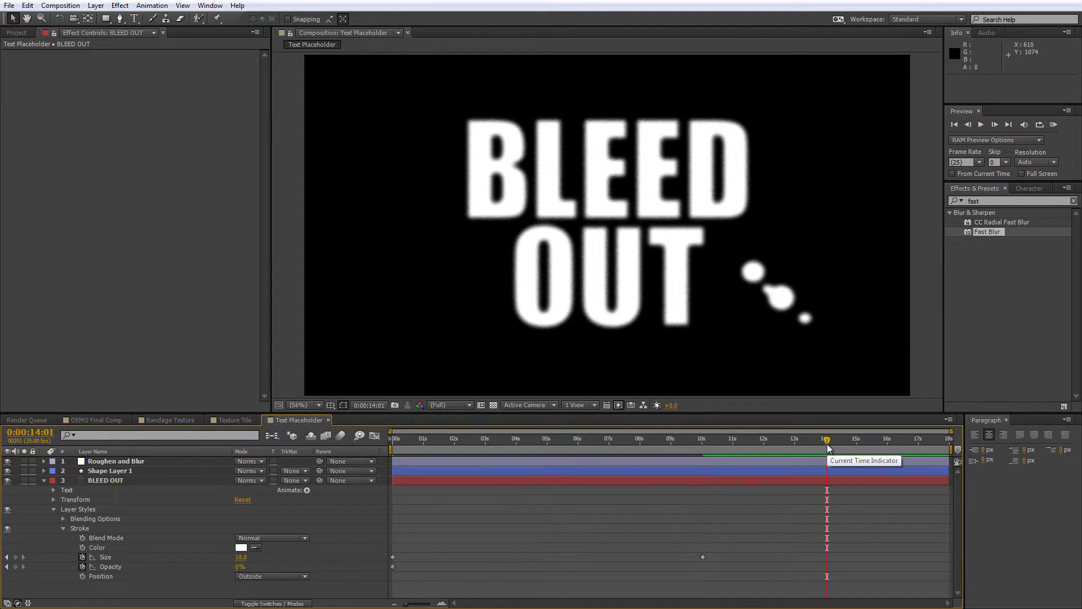
left_click(239, 567)
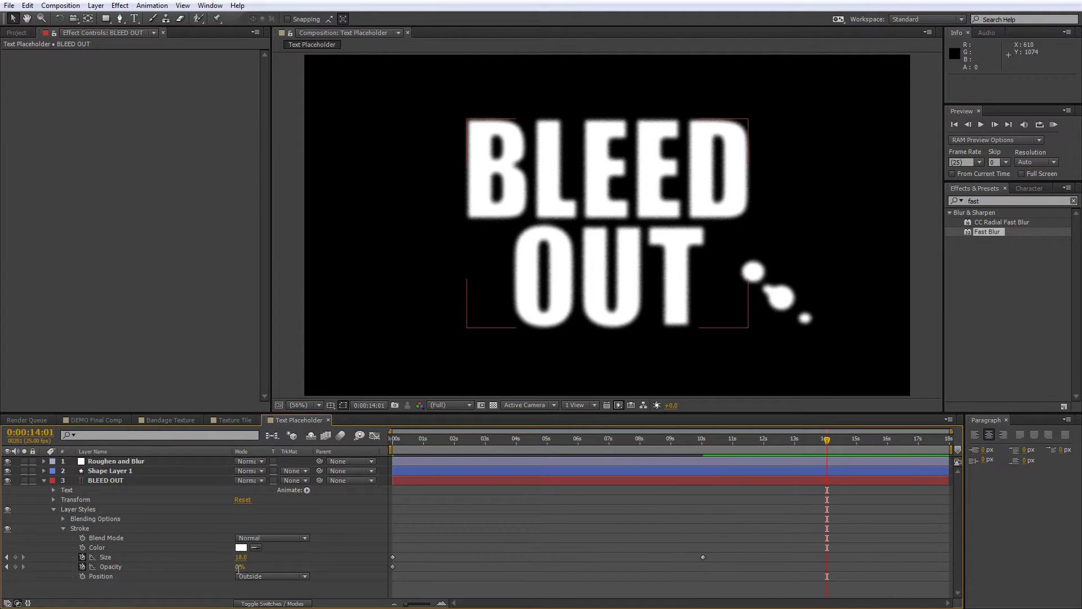
type("100")
key("Return")
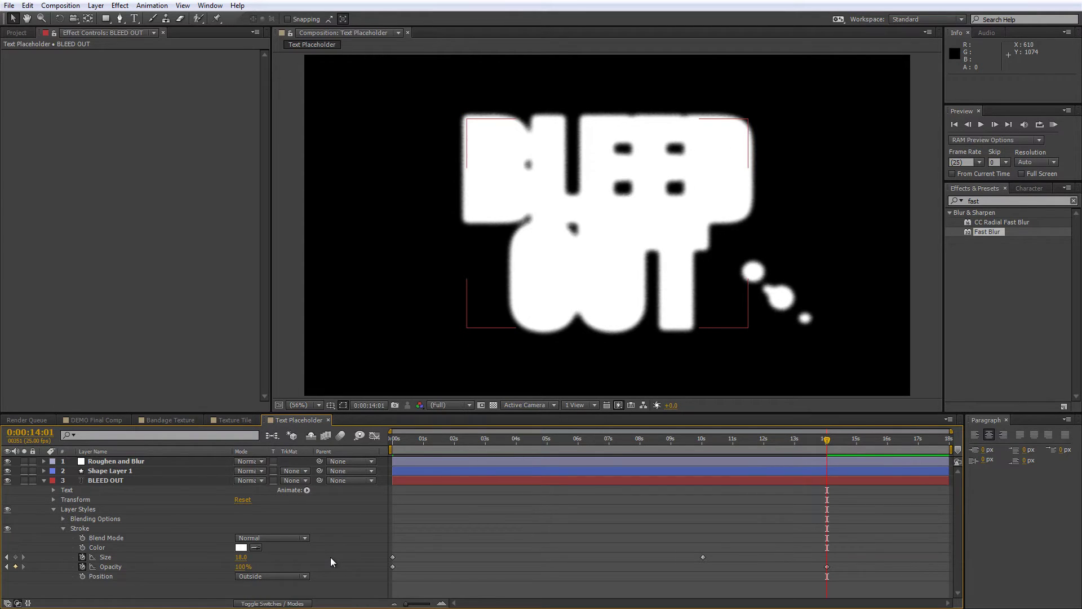
left_click(726, 459)
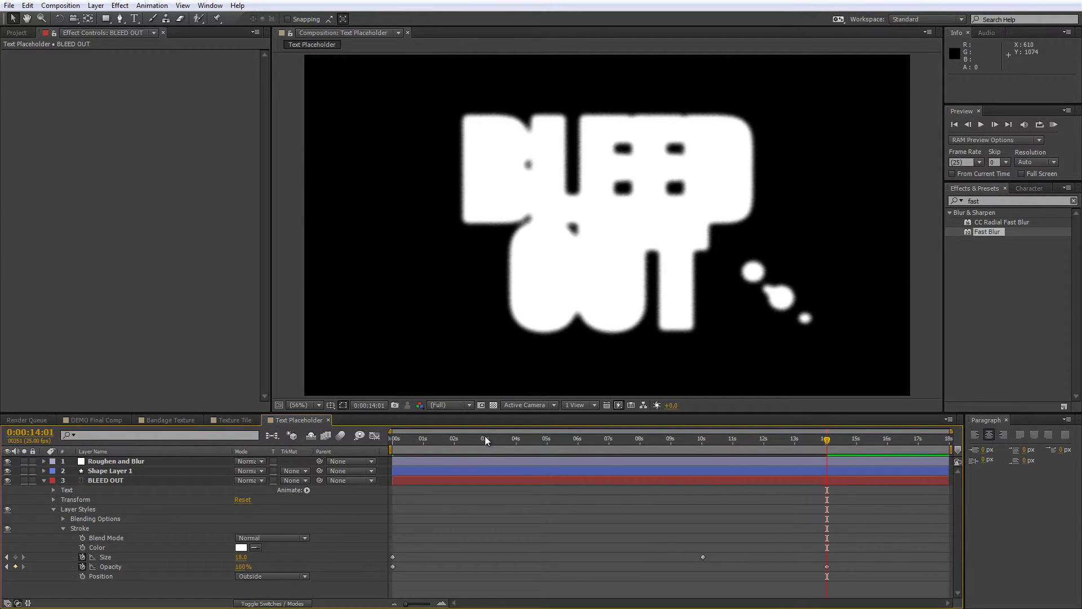
left_click_drag(856, 577, 387, 550)
left_click(593, 526)
left_click_drag(483, 438, 652, 476)
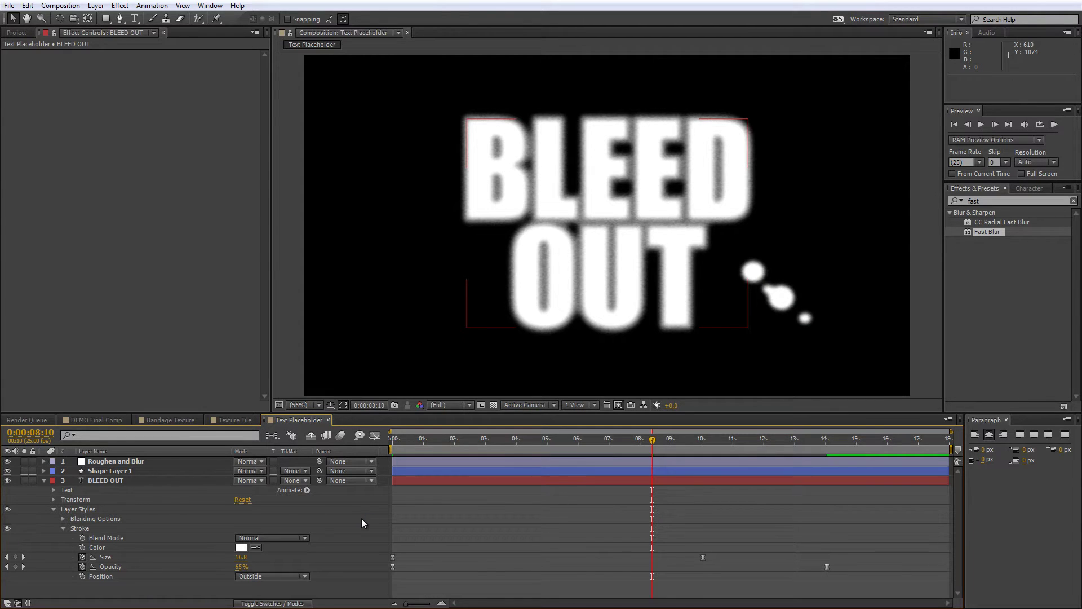
Step: Create a new composition named 'Final Comp'
key("ctrl+n")
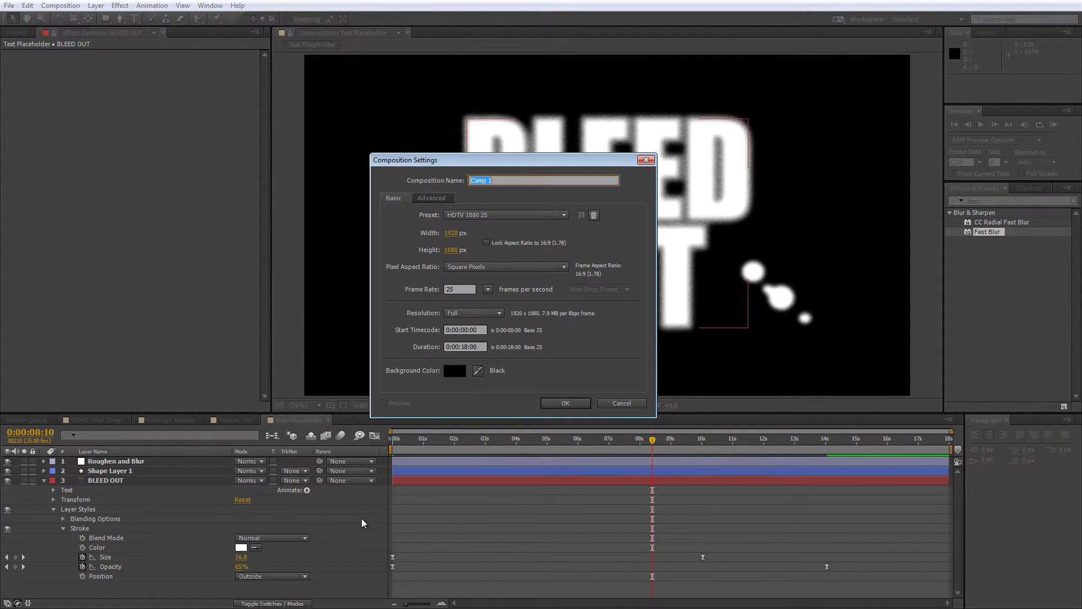
type("Final Comp")
key("Return")
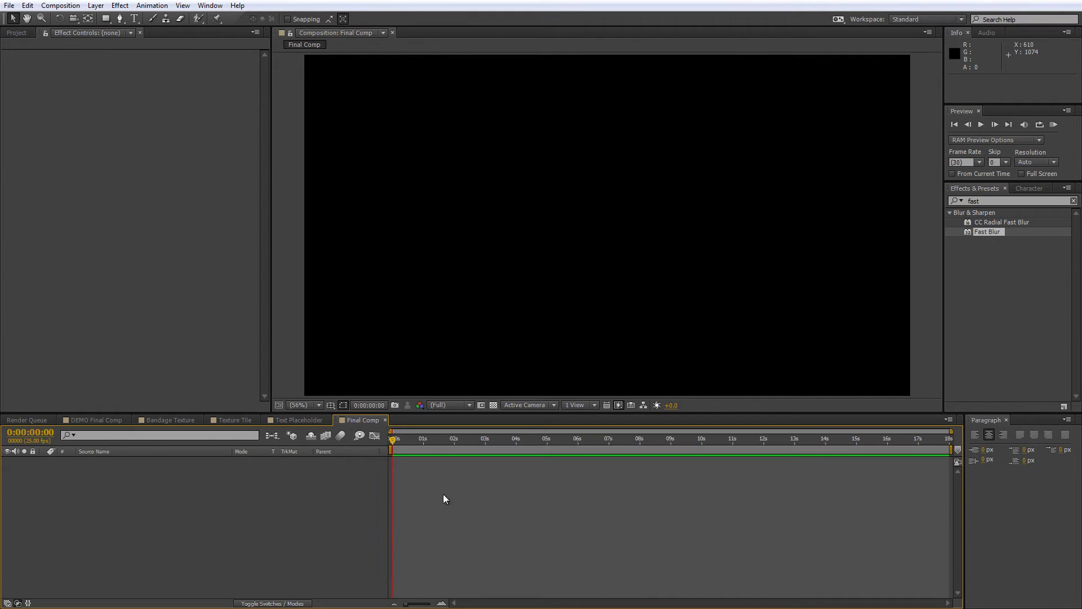
Step: Add Bandage Texture to Final Comp with Text Placeholder layered above it
left_click(25, 32)
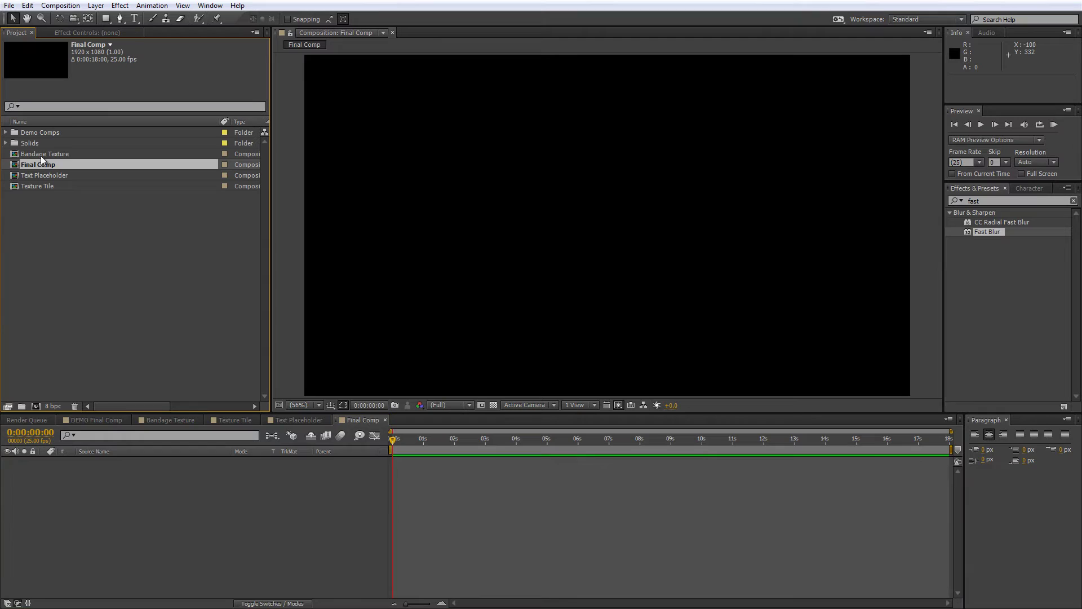
left_click_drag(40, 156, 99, 500)
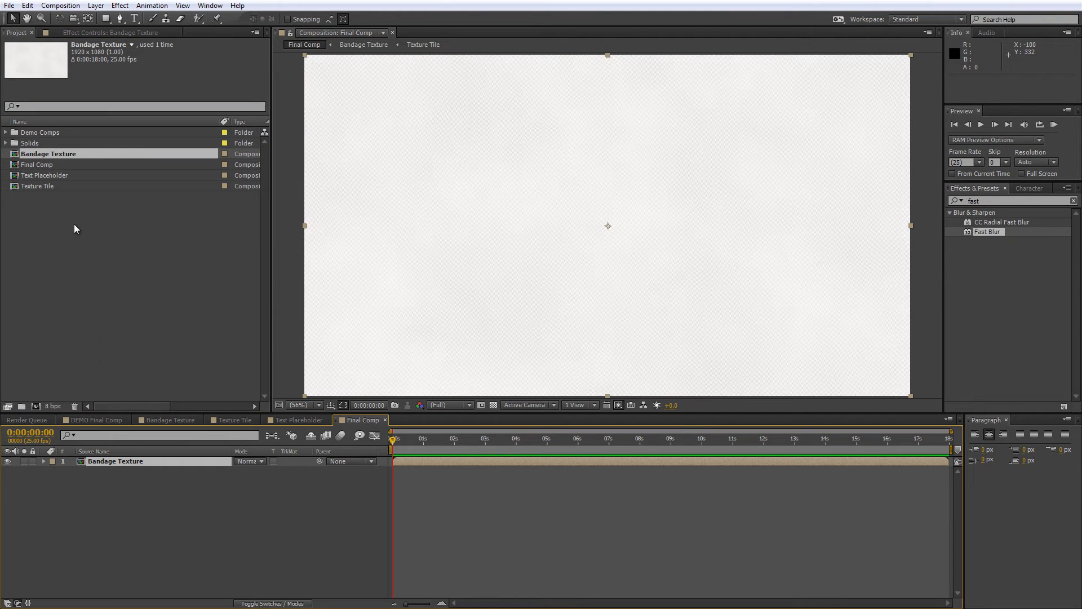
left_click_drag(56, 176, 103, 463)
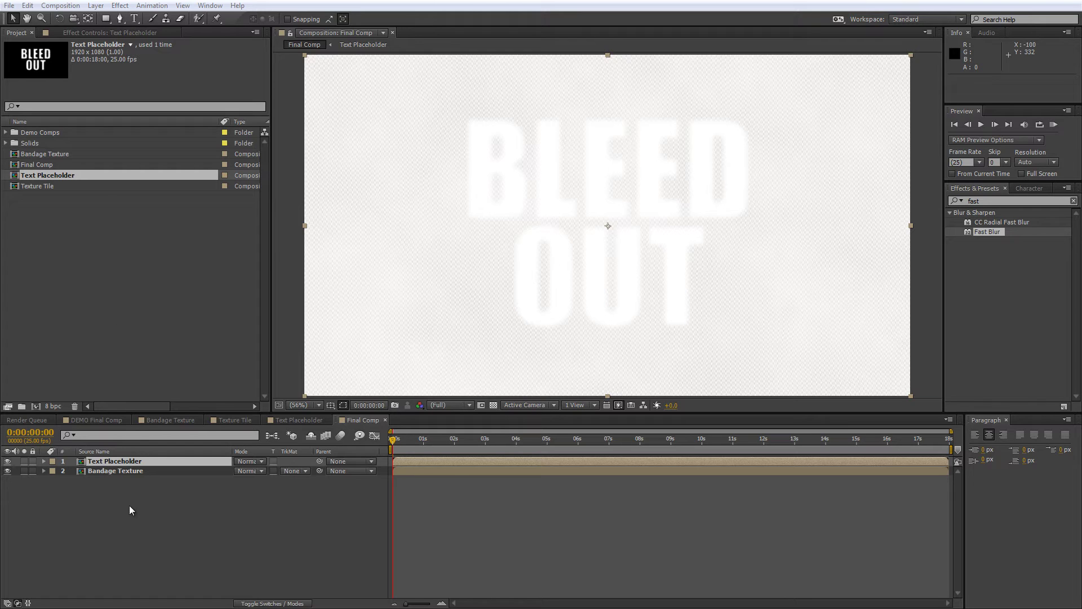
Step: Apply CC Burn Film to Text Placeholder and try out different Burn amounts
key("ctrl+5")
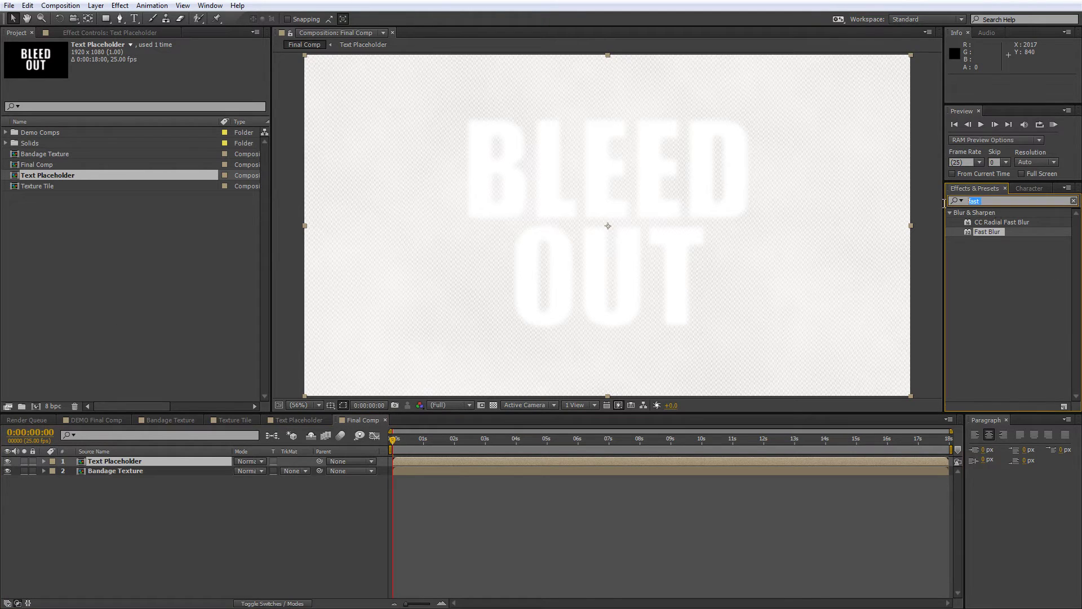
type("cc burn")
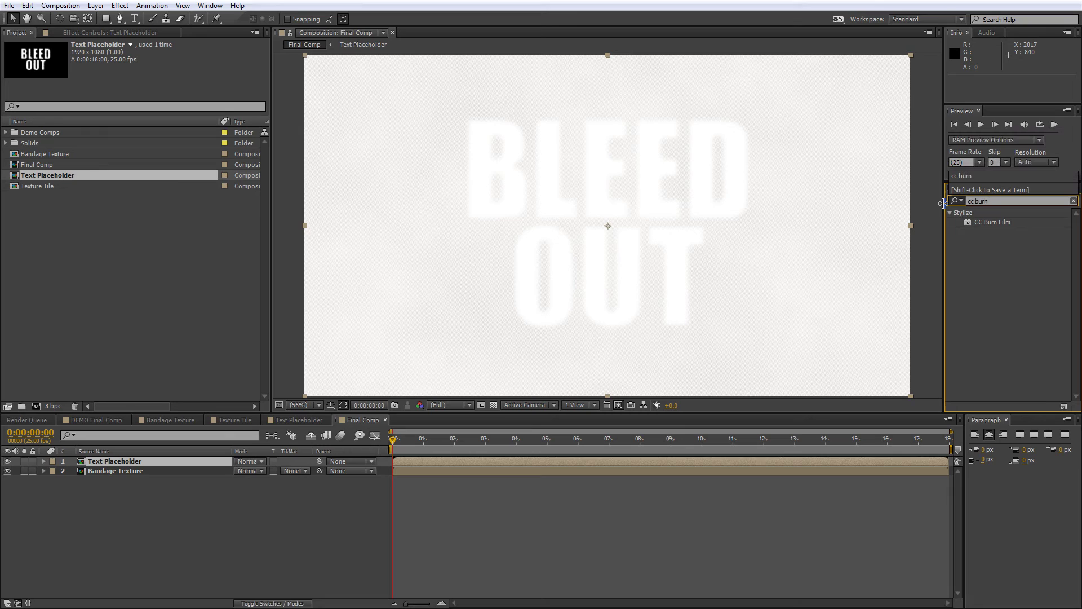
mouse_move(992, 223)
left_mouse_down()
mouse_move(348, 343)
mouse_move(159, 463)
left_mouse_up()
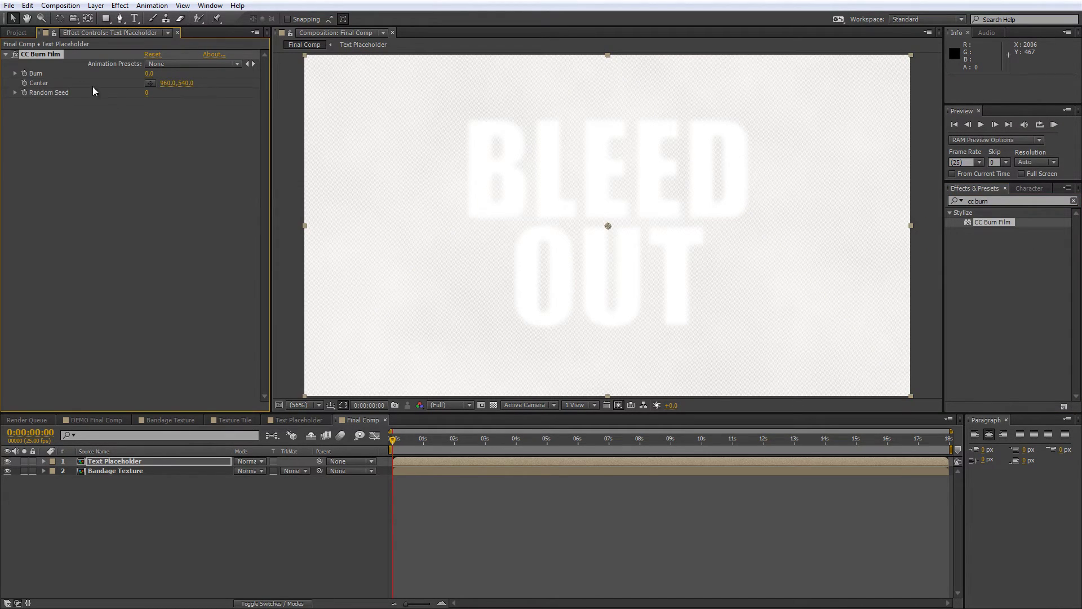
mouse_move(150, 73)
left_mouse_down()
mouse_move(209, 75)
mouse_move(115, 84)
left_mouse_up()
left_click(109, 199)
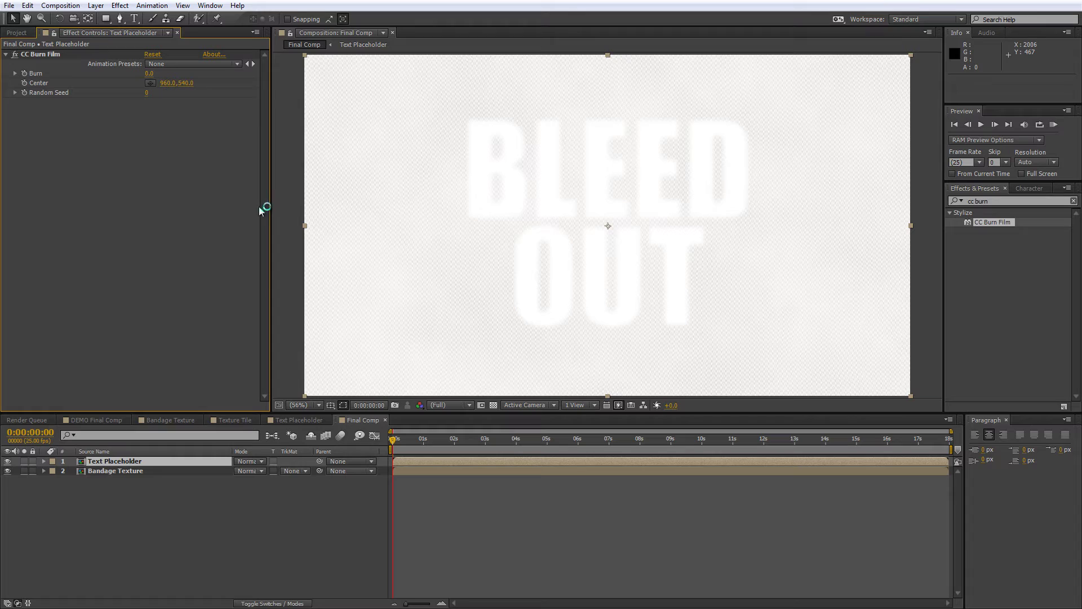
Step: Apply the Invert Alpha preset to Text Placeholder, collapse its effects, and search 'triton'
left_click(977, 201)
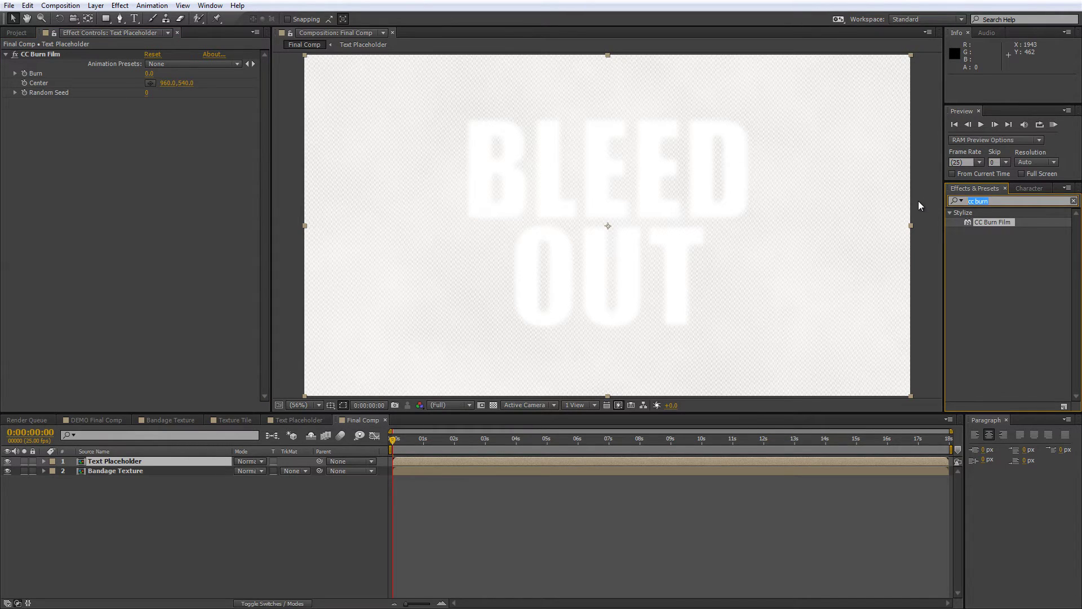
type("invert")
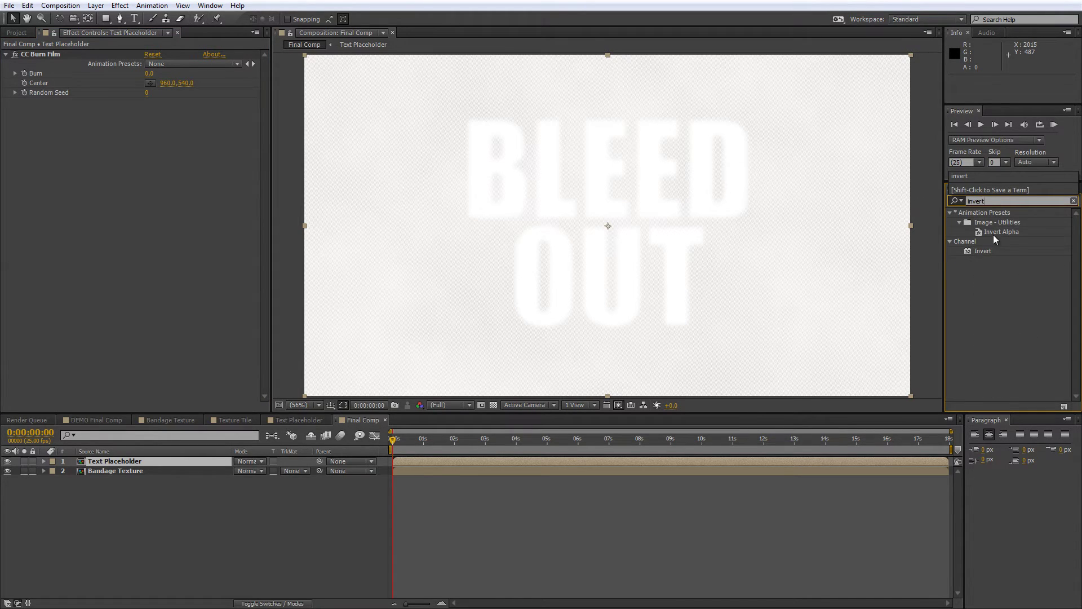
left_click_drag(993, 234, 171, 185)
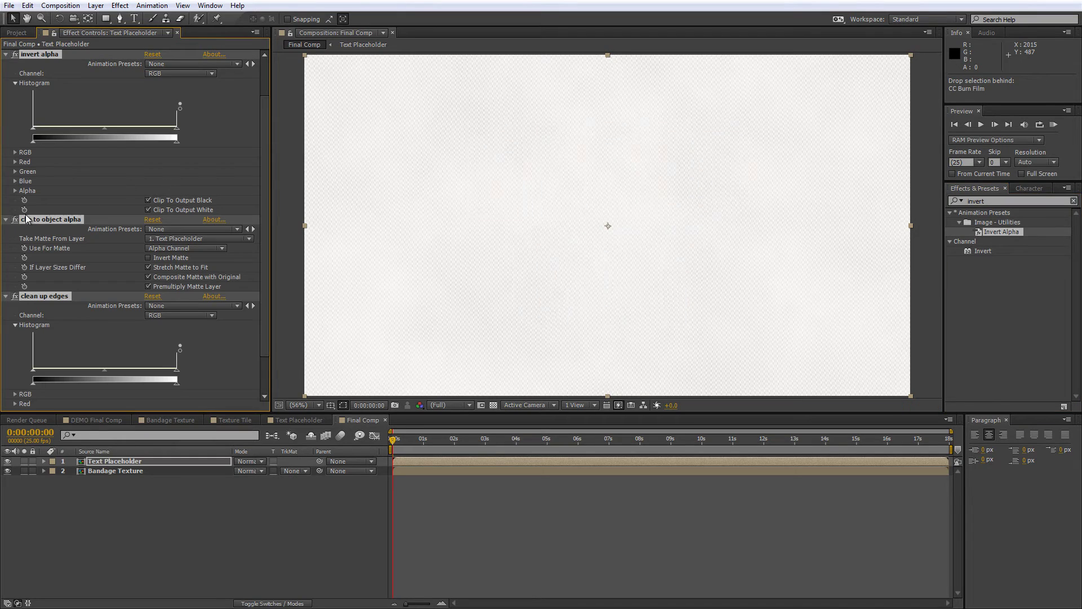
left_click(5, 220)
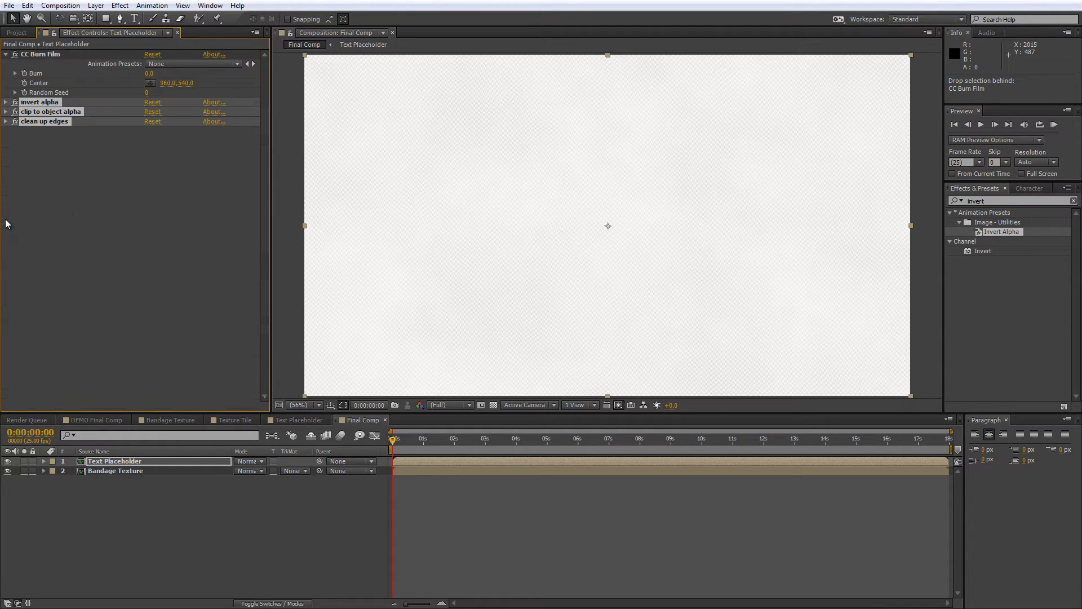
left_click(79, 197)
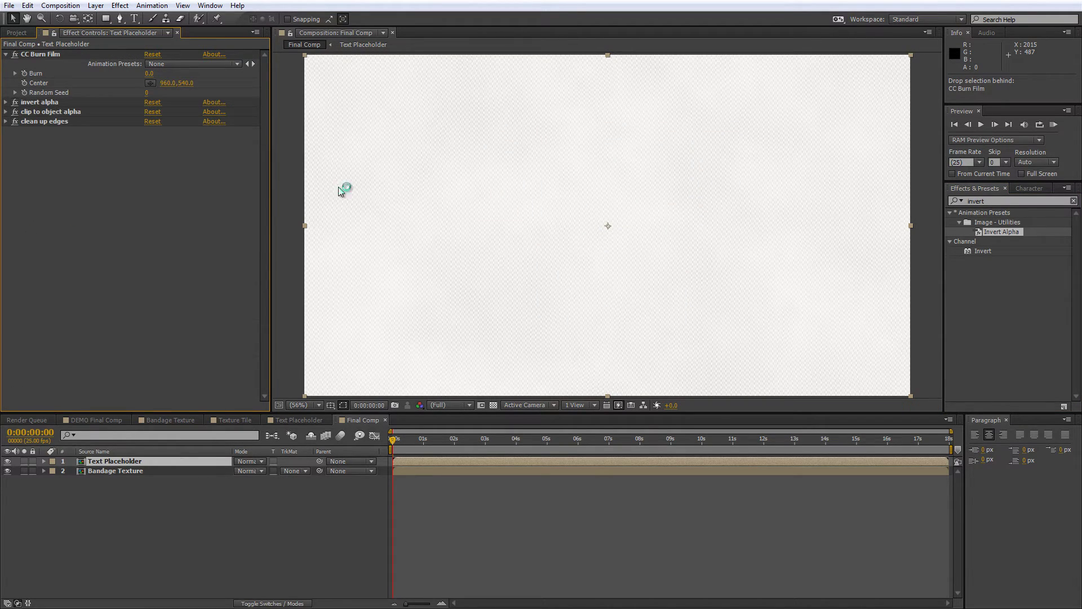
left_click(997, 201)
type("triton")
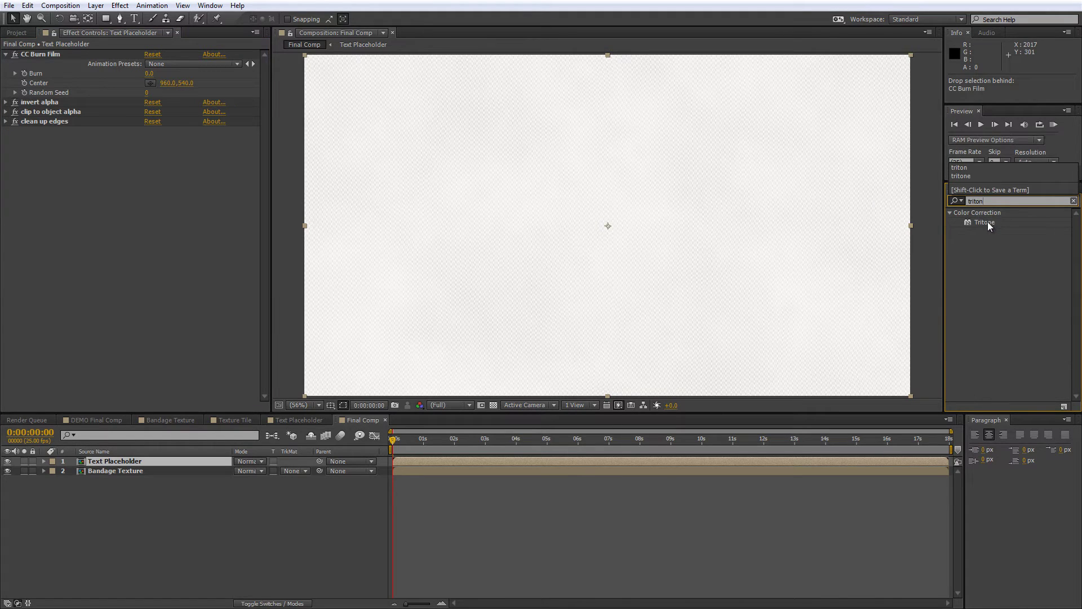
Step: Apply Tritone to Text Placeholder with Highlights set to R116 G12 B12
left_click_drag(984, 222, 124, 173)
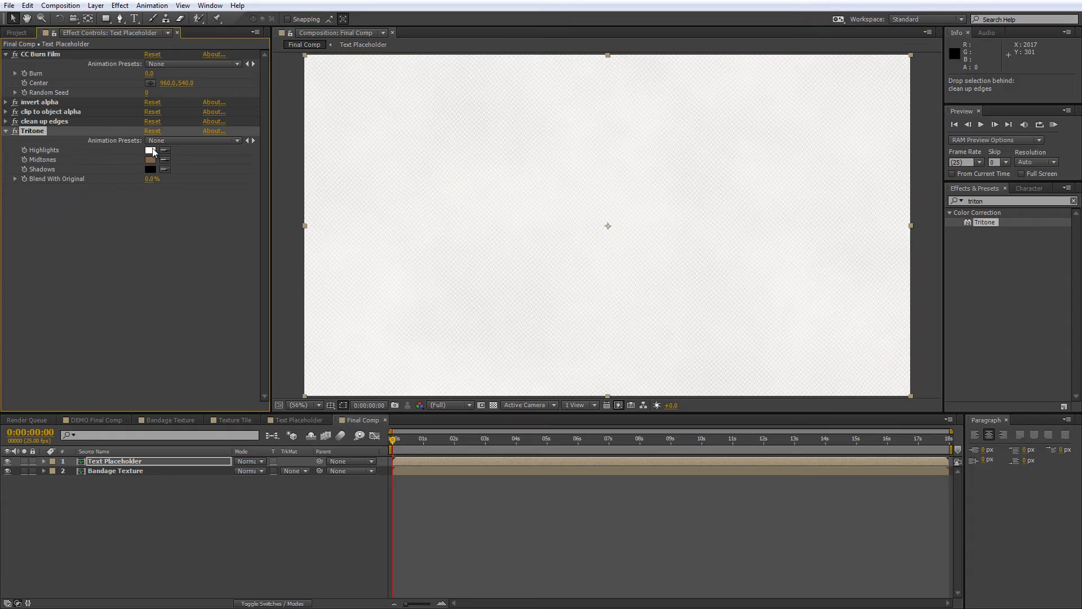
left_click(151, 150)
left_click(588, 312)
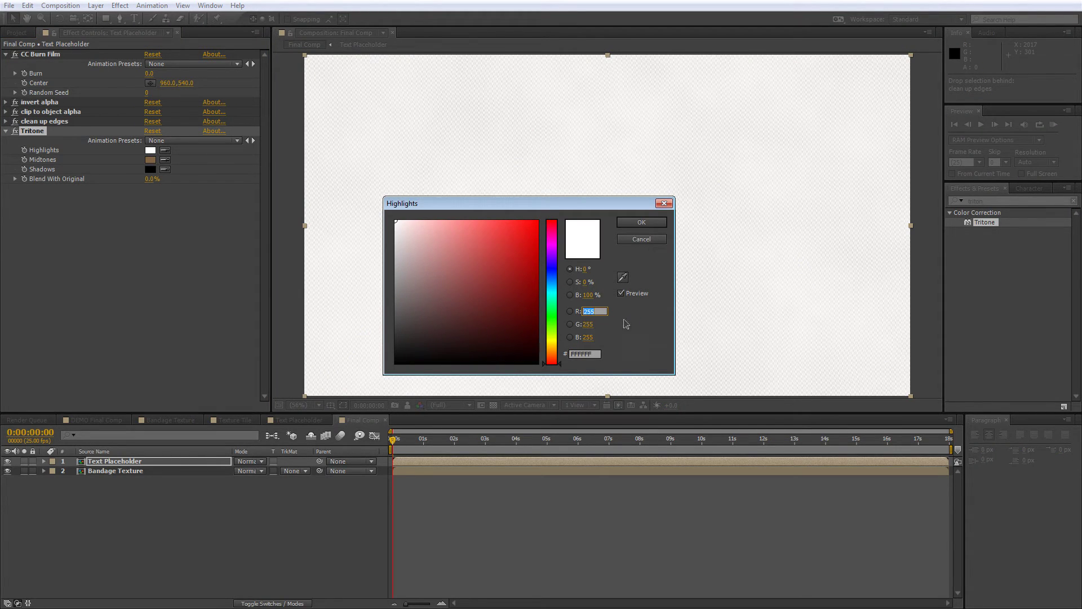
type("116")
key("Tab")
type("12")
key("Tab")
type("12")
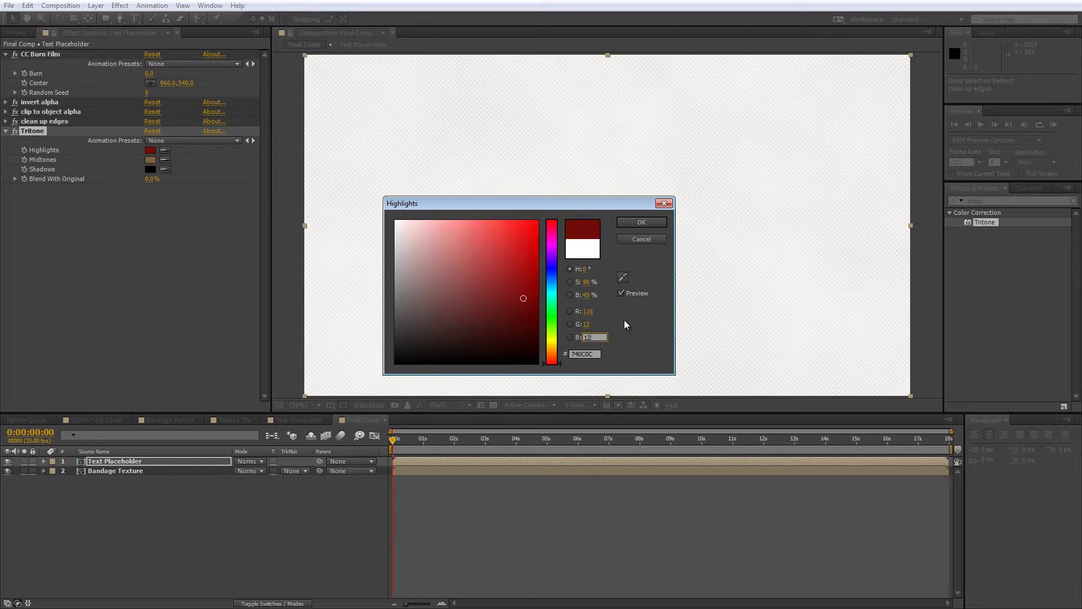
key("Tab")
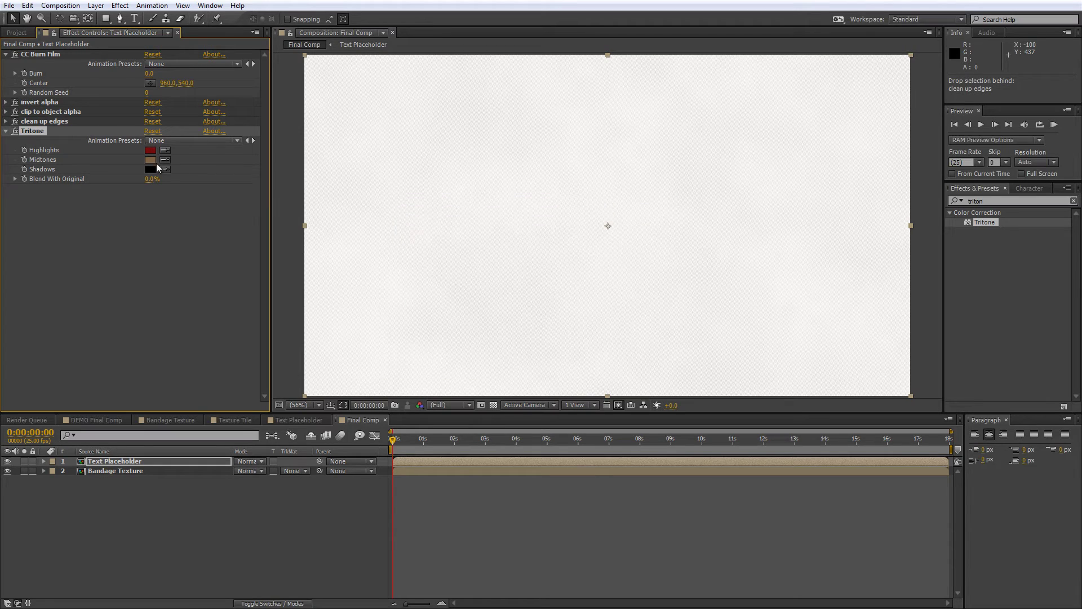
Step: Eyedropper the same dark red into the Tritone Midtones and Shadows
left_click(164, 160)
left_click(151, 152)
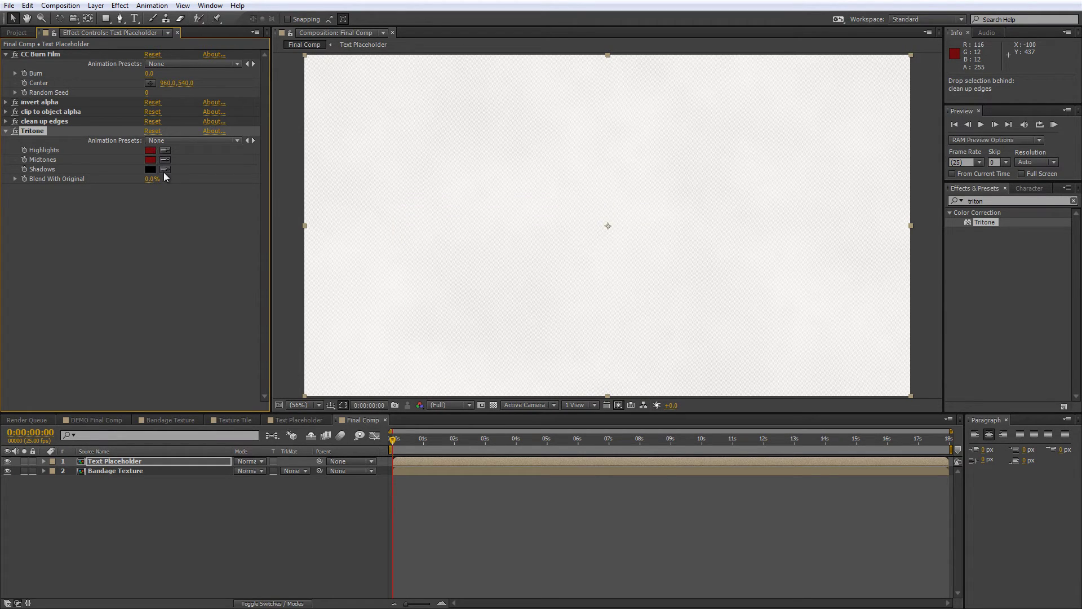
left_click(165, 168)
left_click(161, 242)
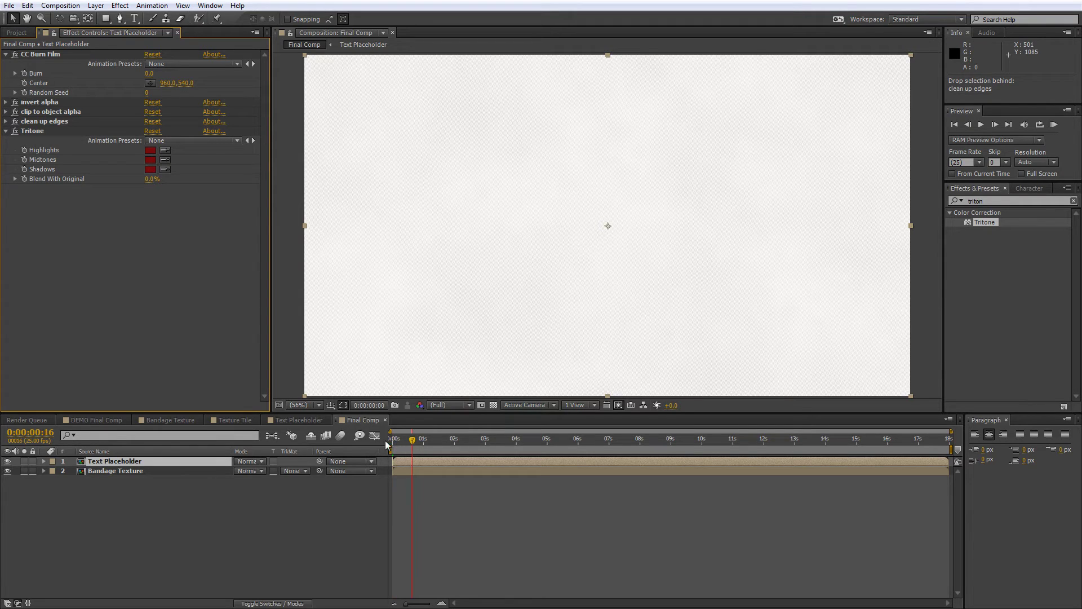
Step: Set CC Burn Film's Burn to 18 and keyframe it at the start
left_click(355, 445)
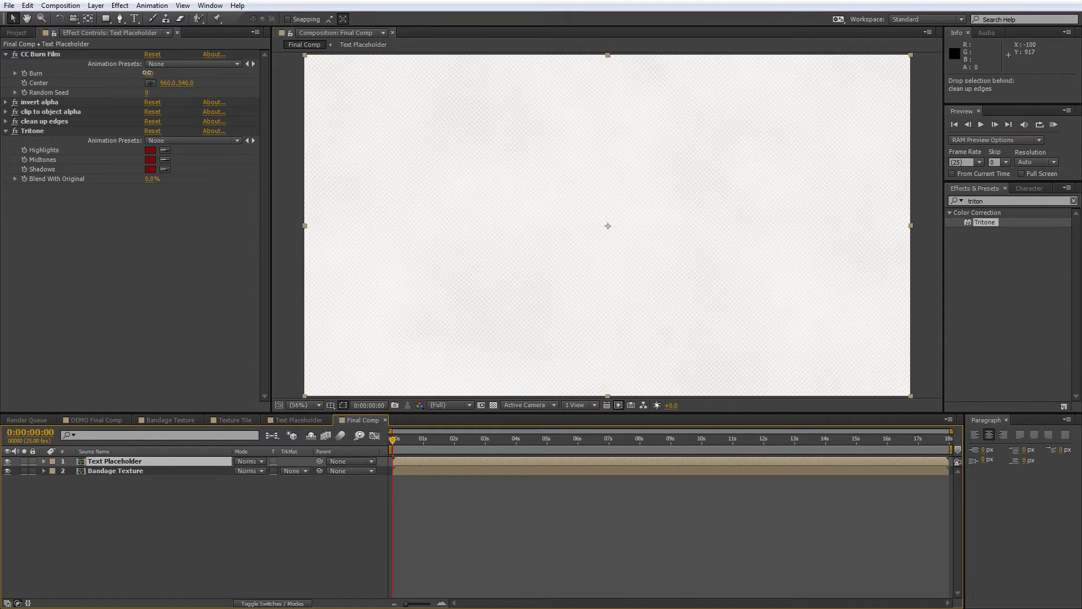
left_click_drag(145, 74, 158, 74)
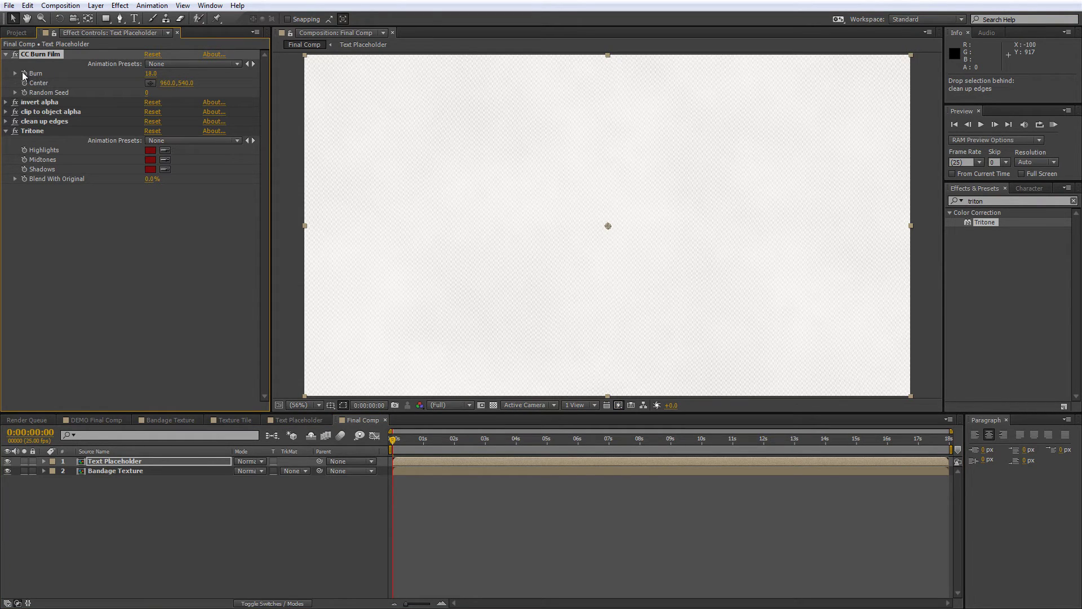
left_click(24, 73)
Step: Set Burn to 82 at three seconds and select that keyframe
left_click(485, 439)
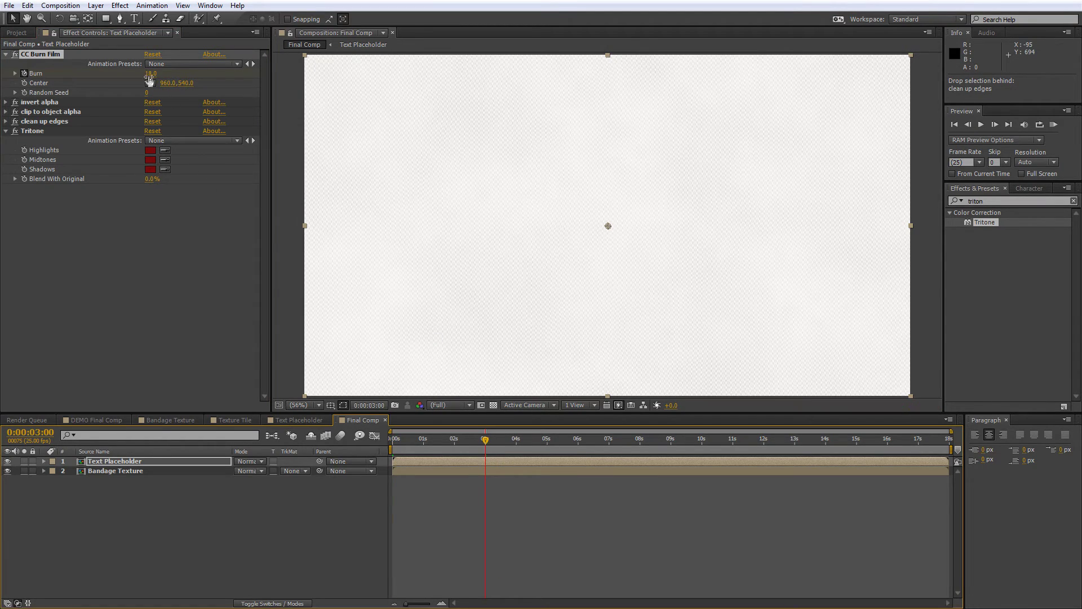
left_click_drag(150, 73, 191, 79)
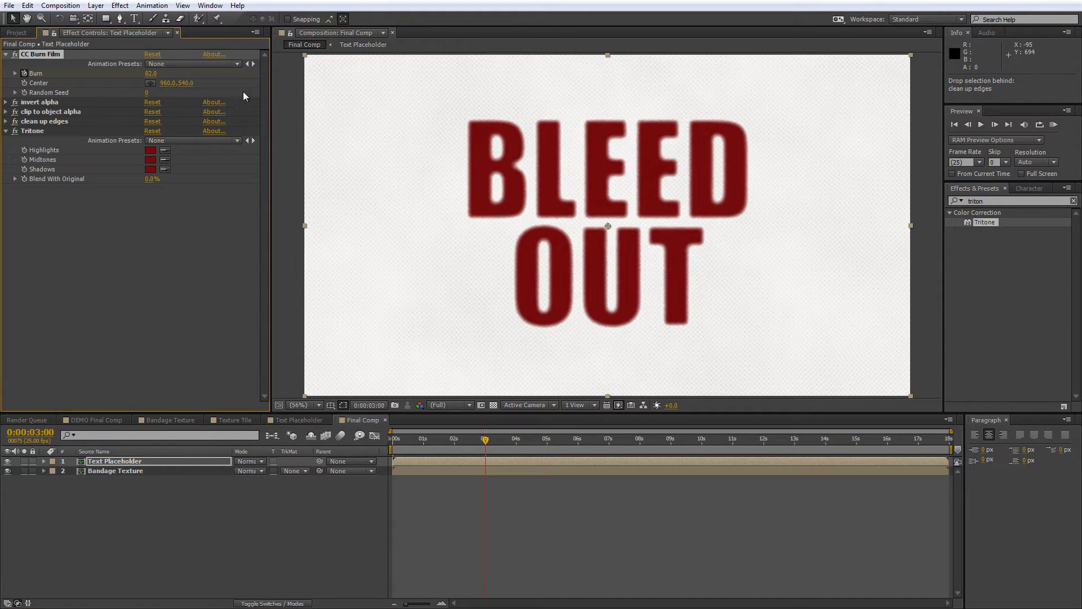
left_click(488, 462)
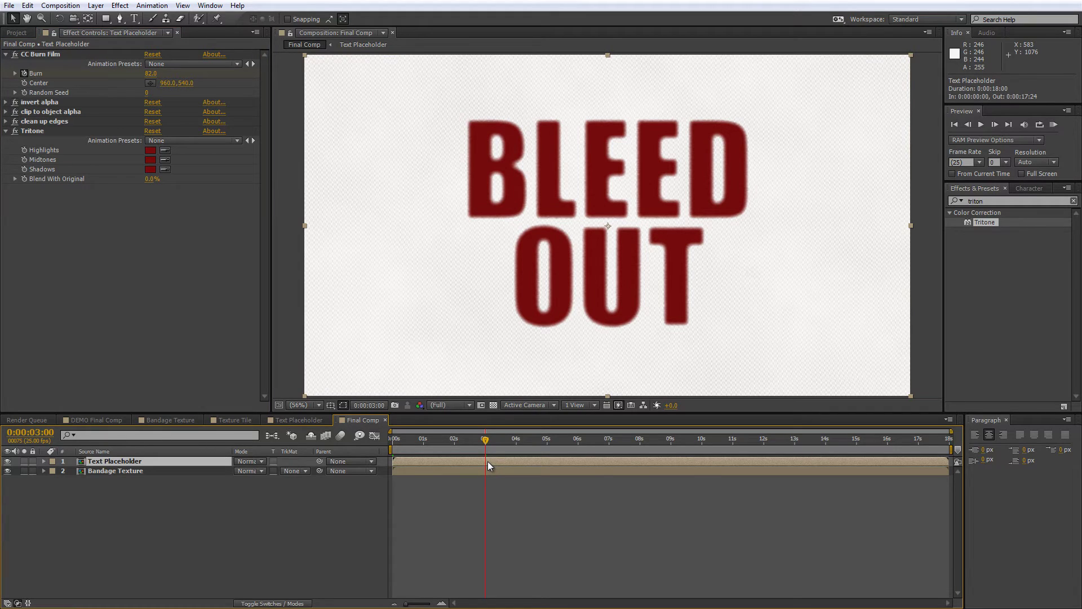
key("u")
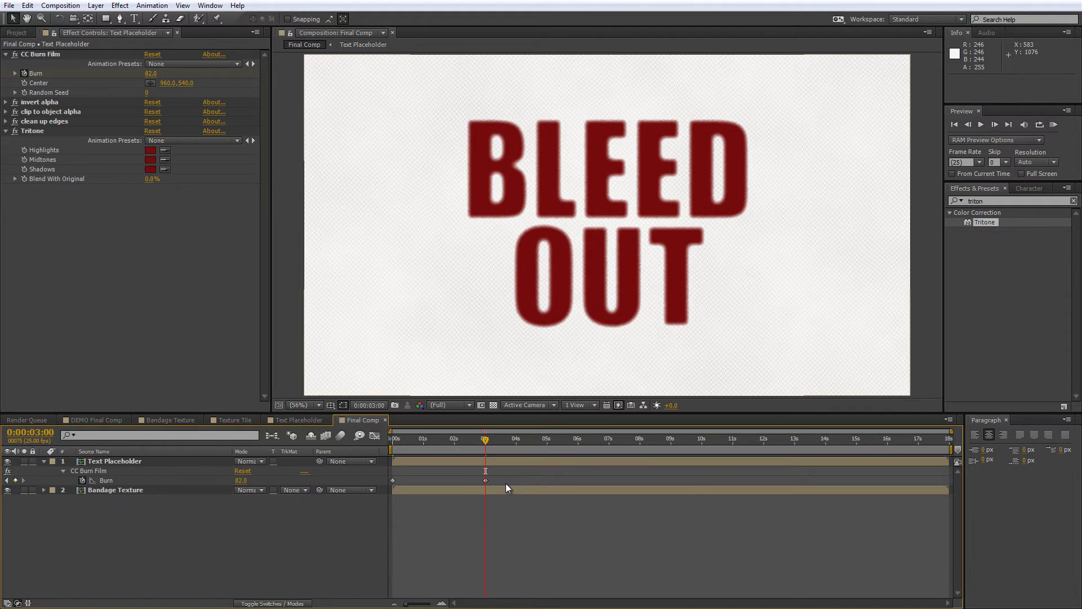
left_click_drag(505, 482, 459, 476)
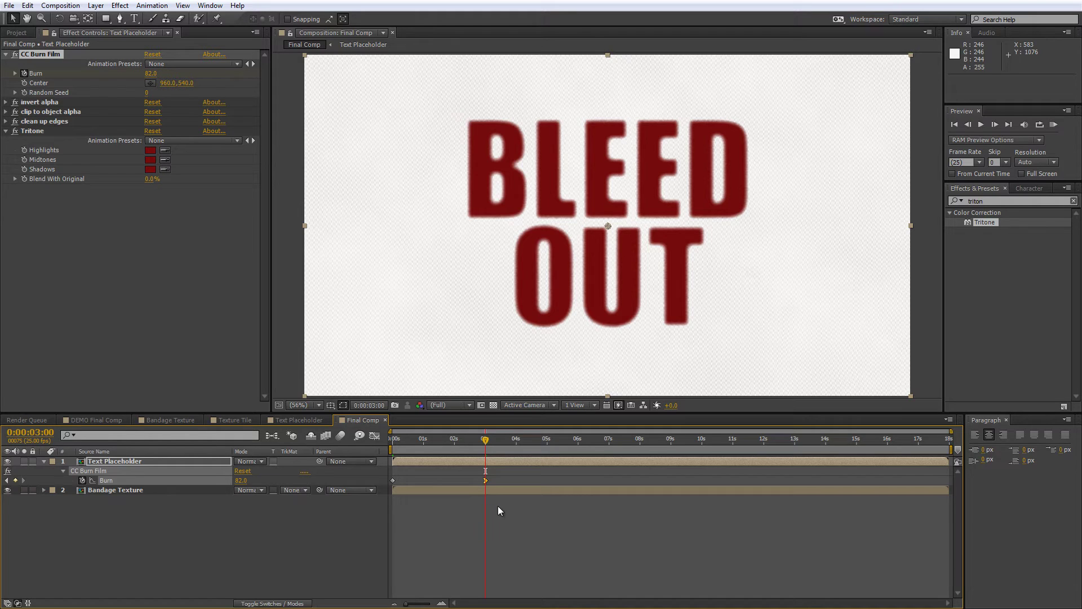
Step: In the Graph Editor, steepen the ease-in into the 3-second Burn keyframe and preview the burn
left_click(374, 436)
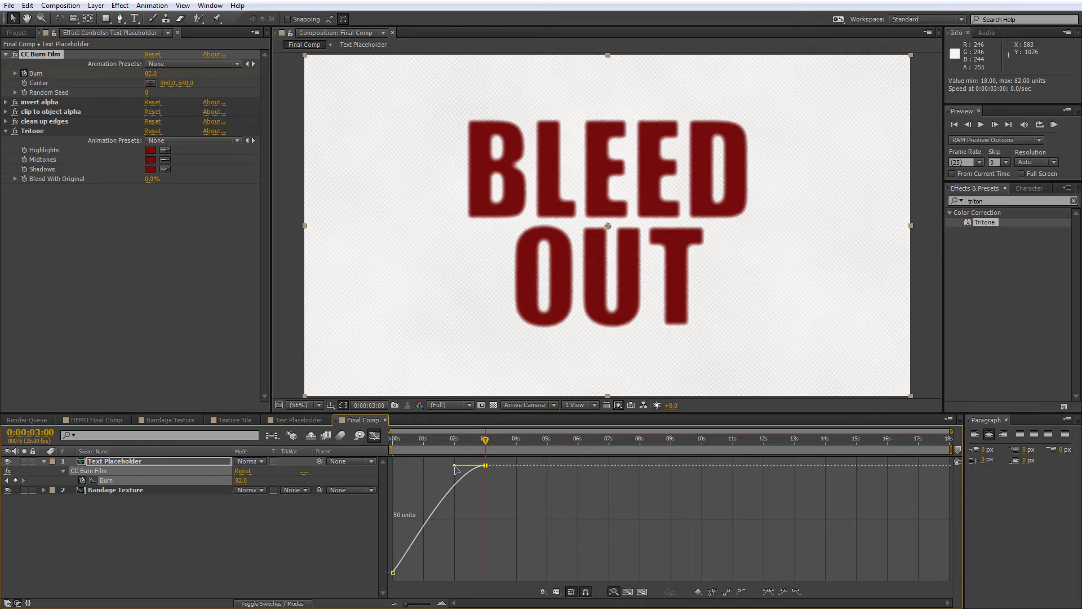
left_click_drag(454, 466, 466, 576)
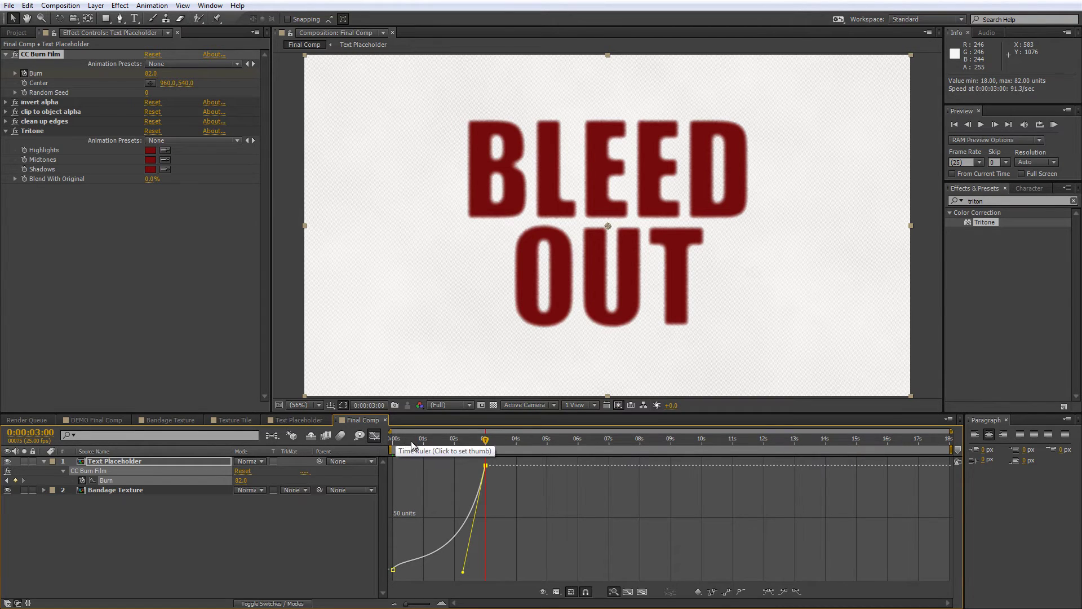
mouse_move(393, 445)
left_mouse_down()
mouse_move(509, 465)
mouse_move(446, 468)
mouse_move(502, 474)
left_mouse_up()
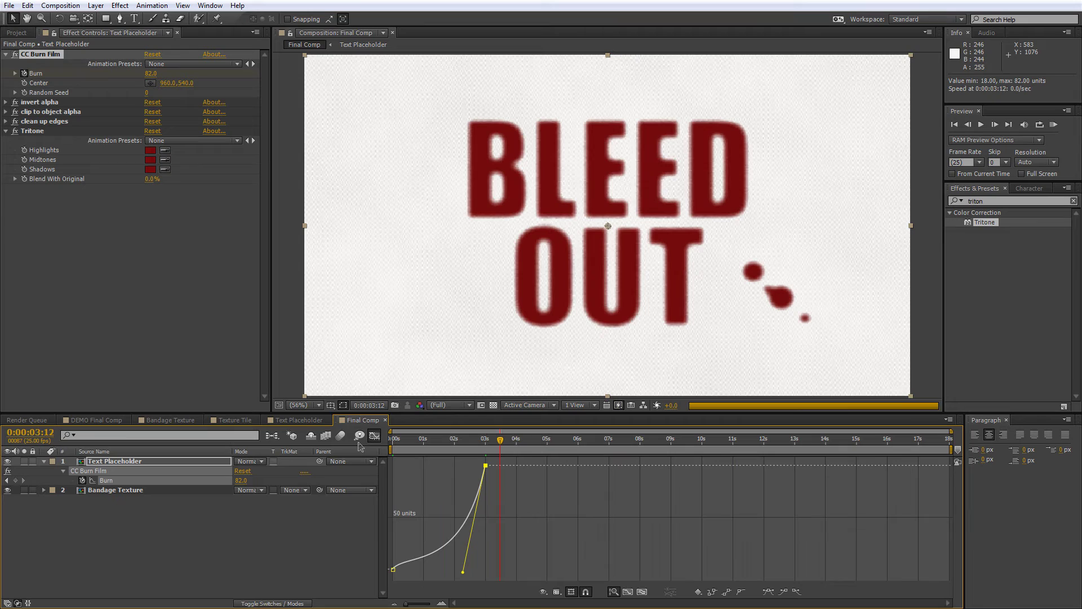
left_click(374, 435)
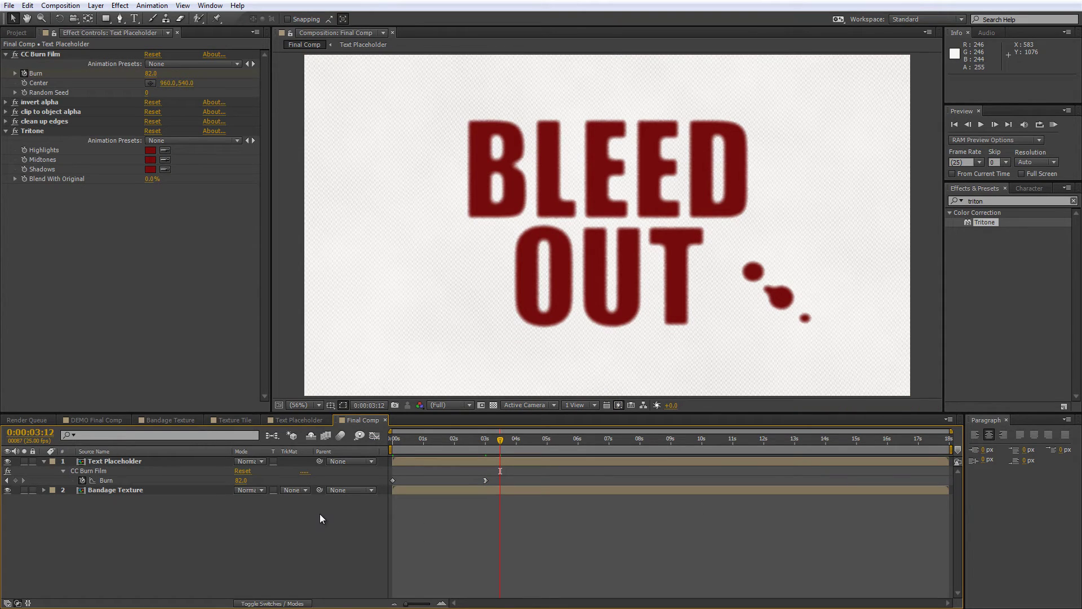
left_click(190, 461)
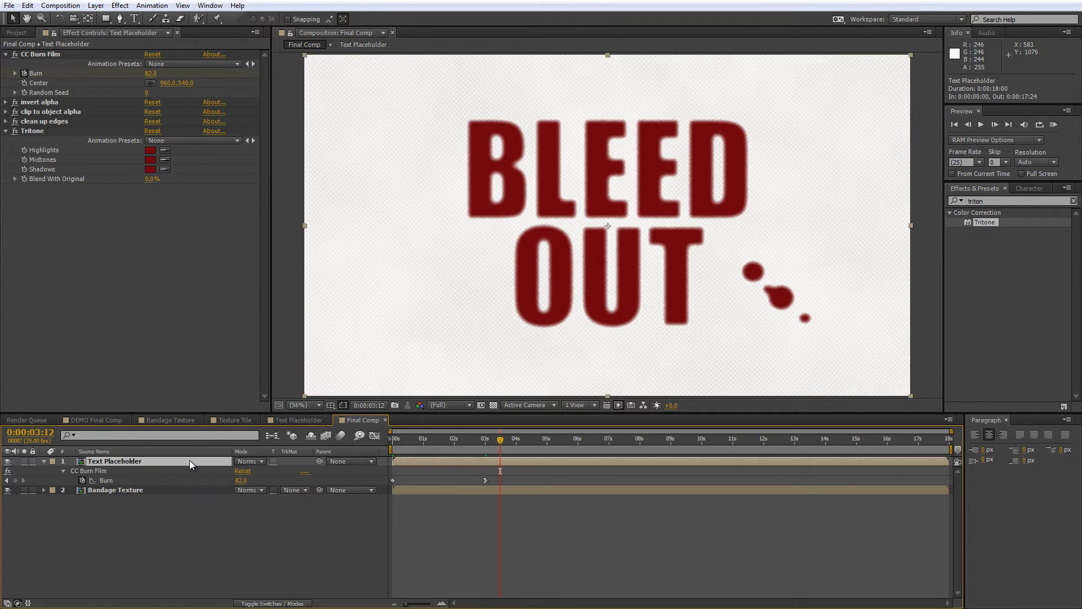
Step: Set the Text Placeholder layer's blending mode to Linear Burn
right_click(189, 461)
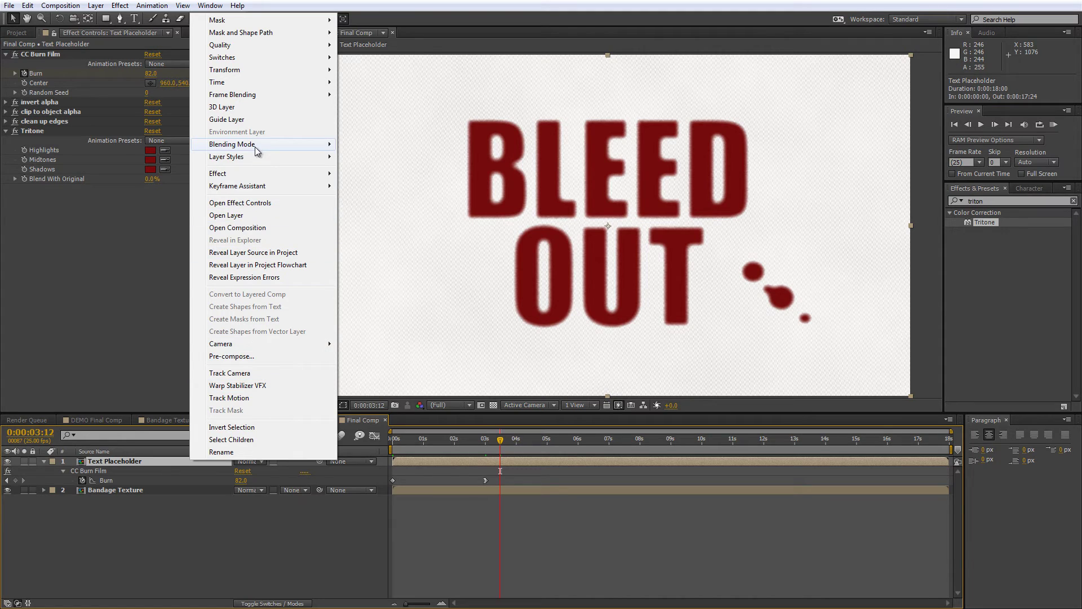
mouse_move(257, 150)
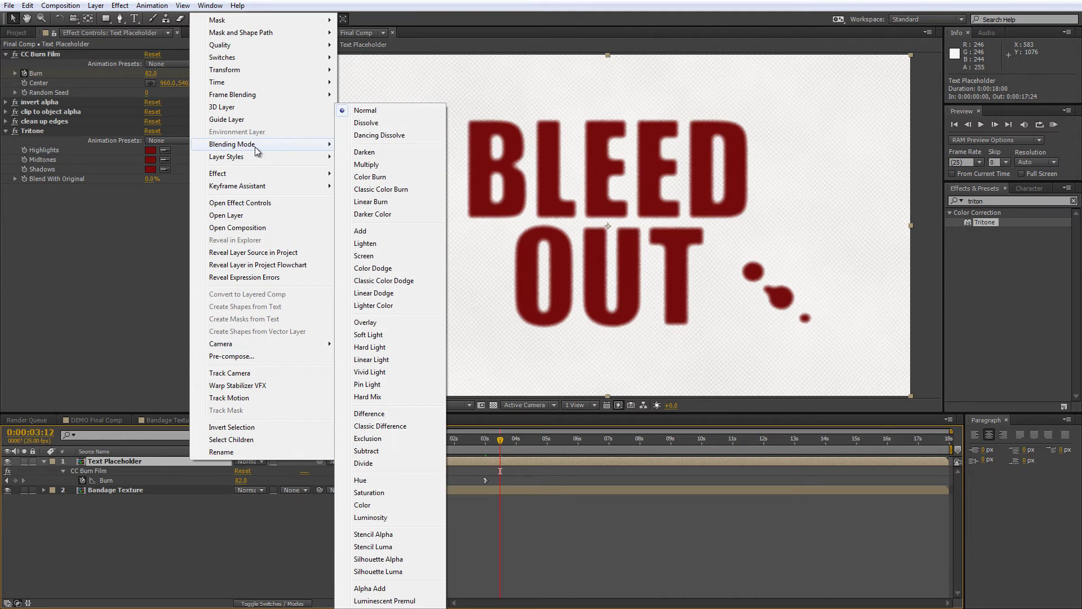
left_click(387, 200)
Step: Zoom in to inspect the textured red text, zoom back out, and deselect the layer
key("period")
key("period")
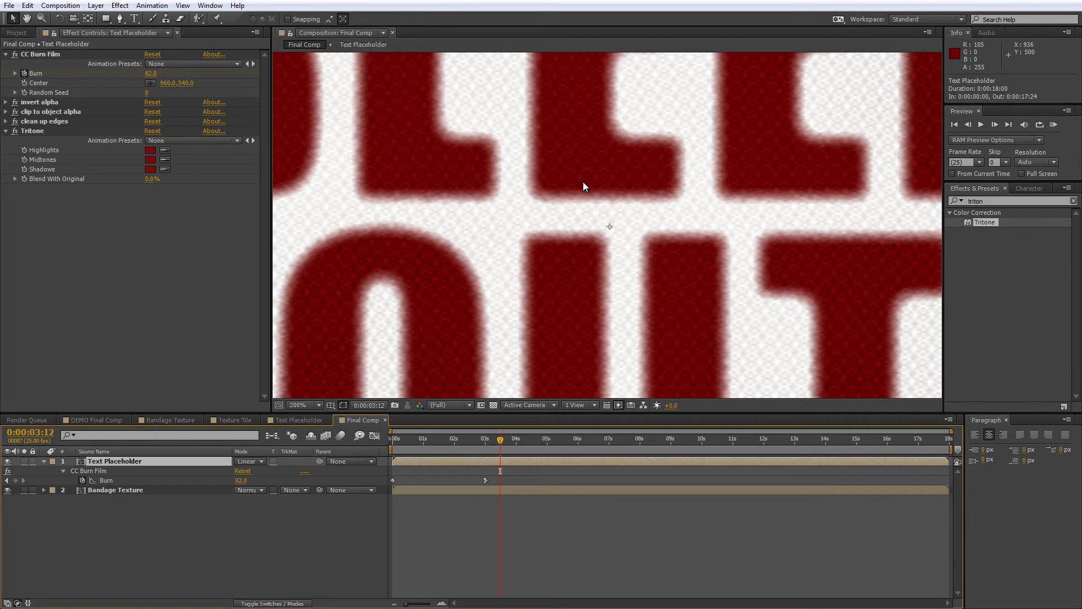
key("comma")
key("comma")
key("comma")
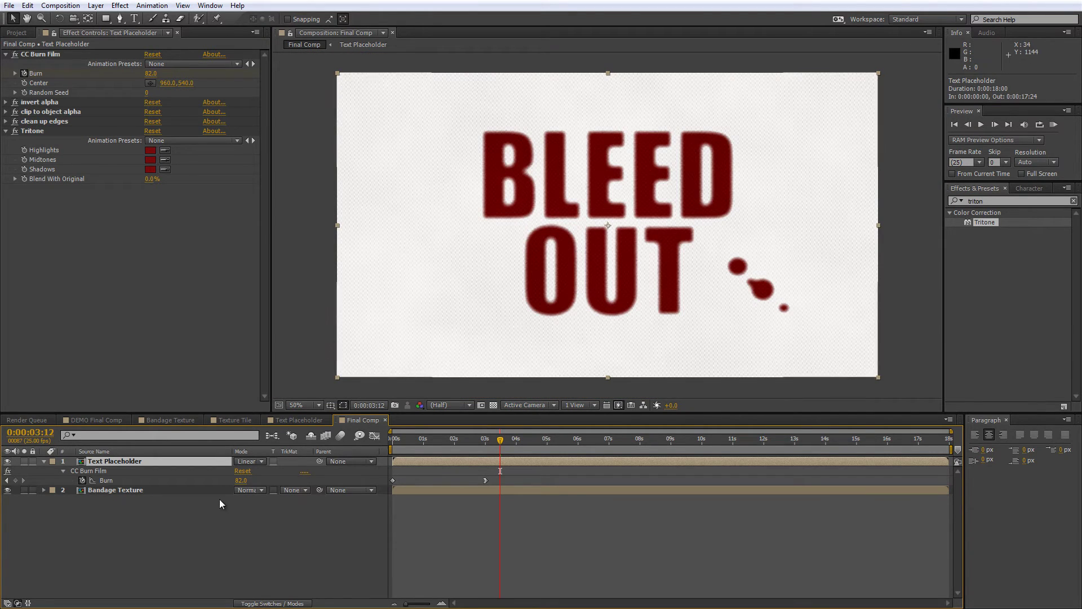
left_click(213, 523)
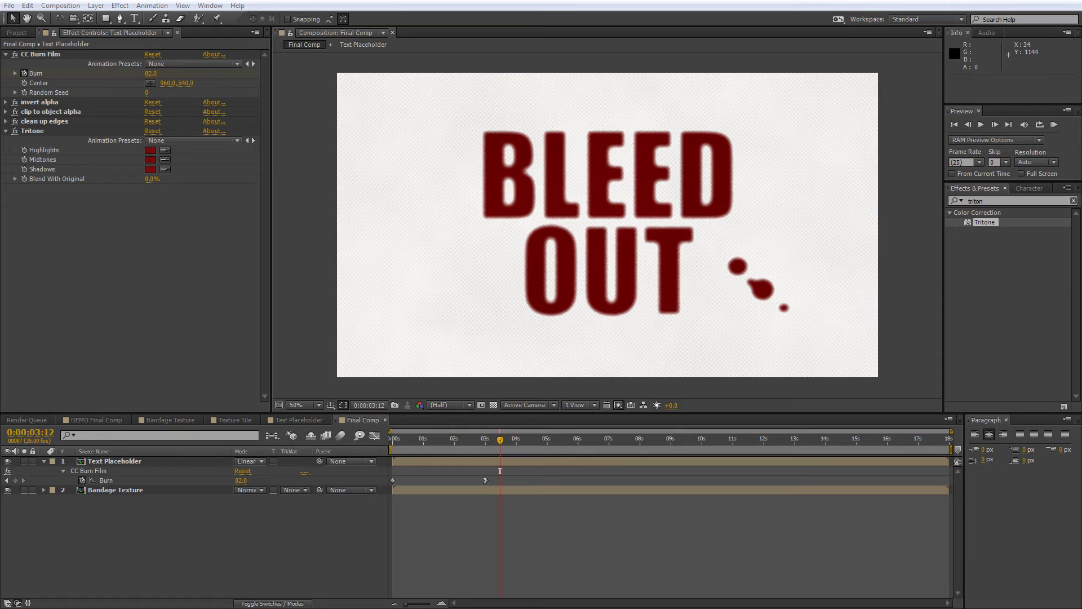
left_click(222, 255)
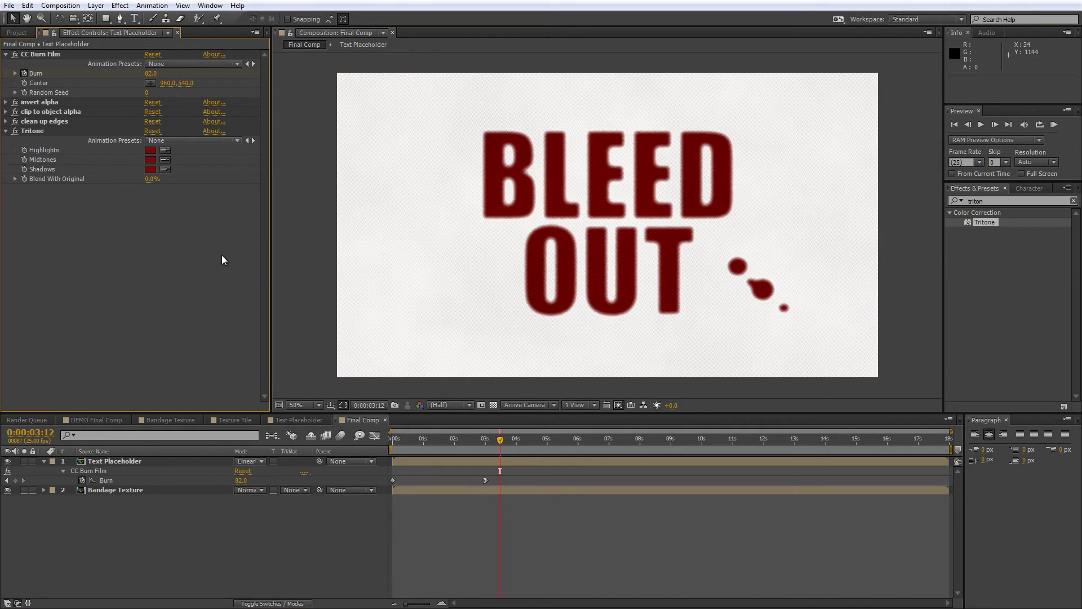
Step: In Text Placeholder, create a white solid named Bleed Out and move it below Roughen and Blur
left_click(300, 419)
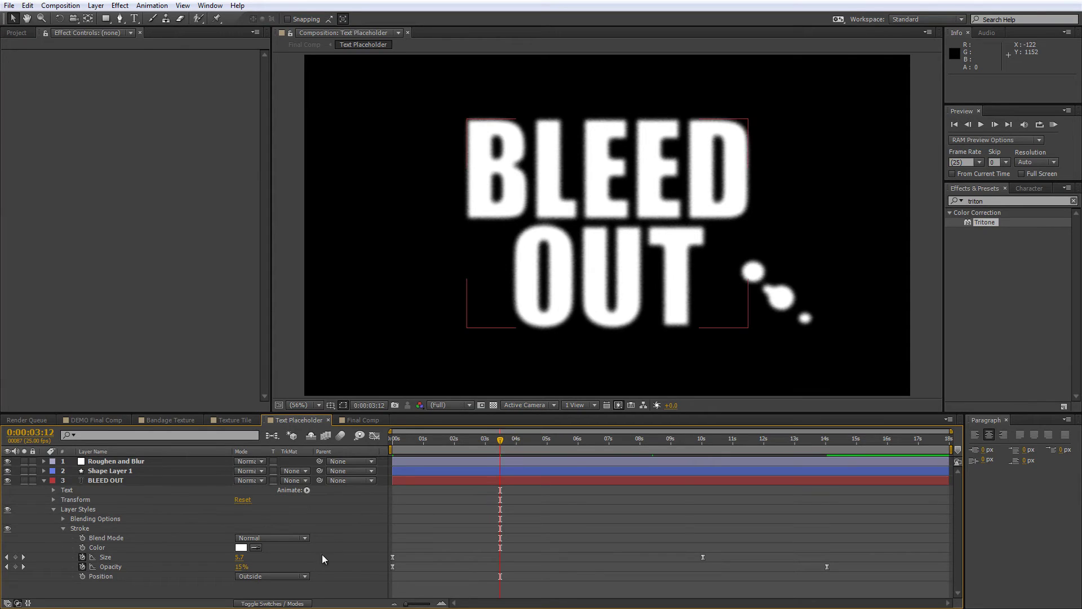
right_click(340, 507)
mouse_move(376, 390)
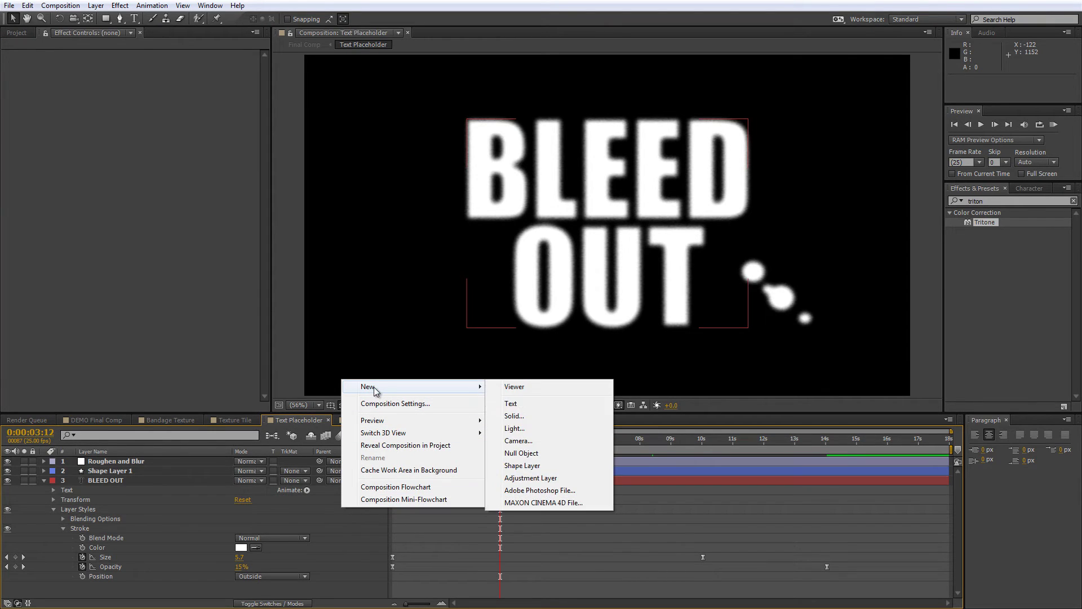
left_click(513, 416)
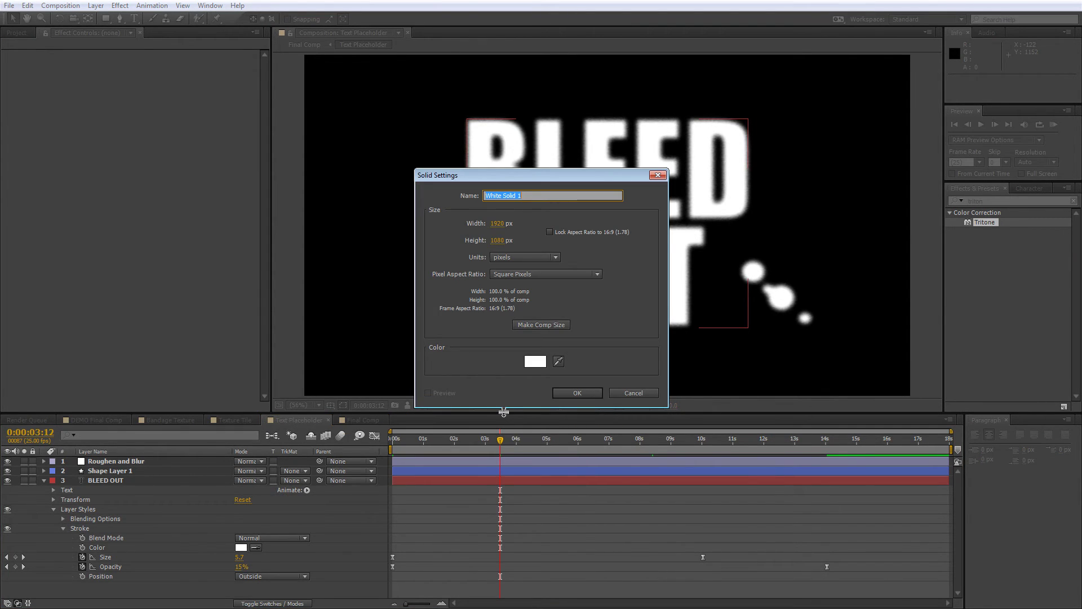
type("Bleed Out")
left_click(584, 394)
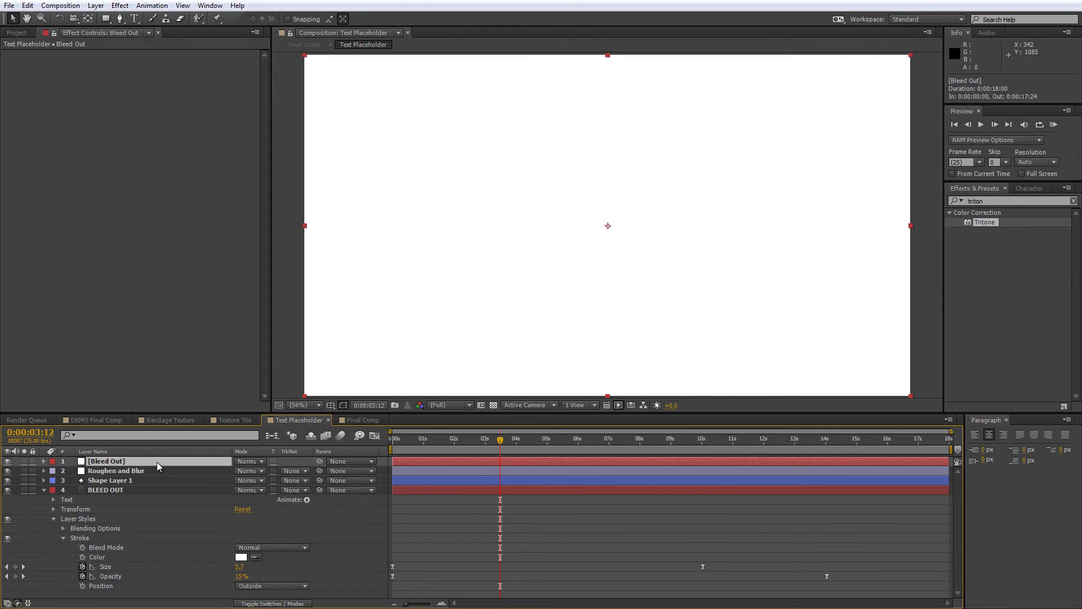
left_click_drag(156, 462, 153, 475)
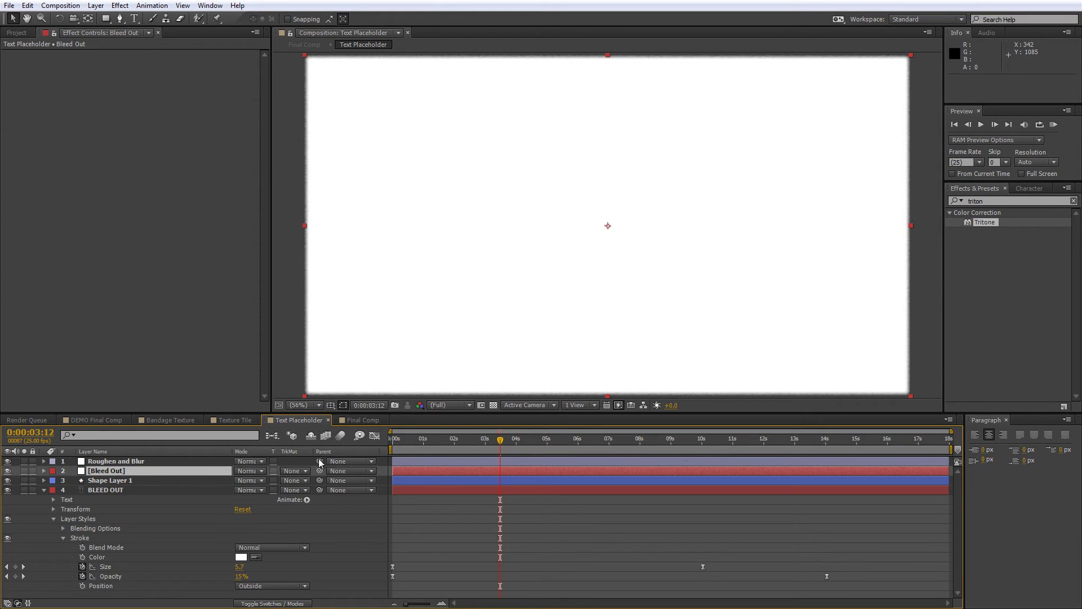
Step: Apply CC Burn Film and the Invert Alpha preset to the Bleed Out solid
key("ctrl+5")
type("cc burn")
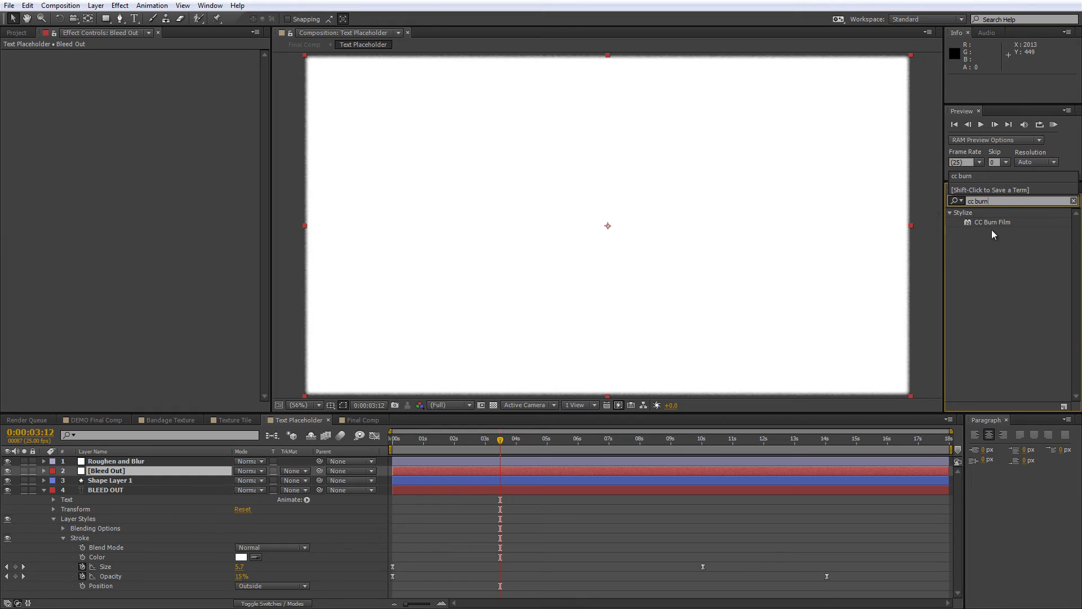
left_click_drag(983, 223, 162, 473)
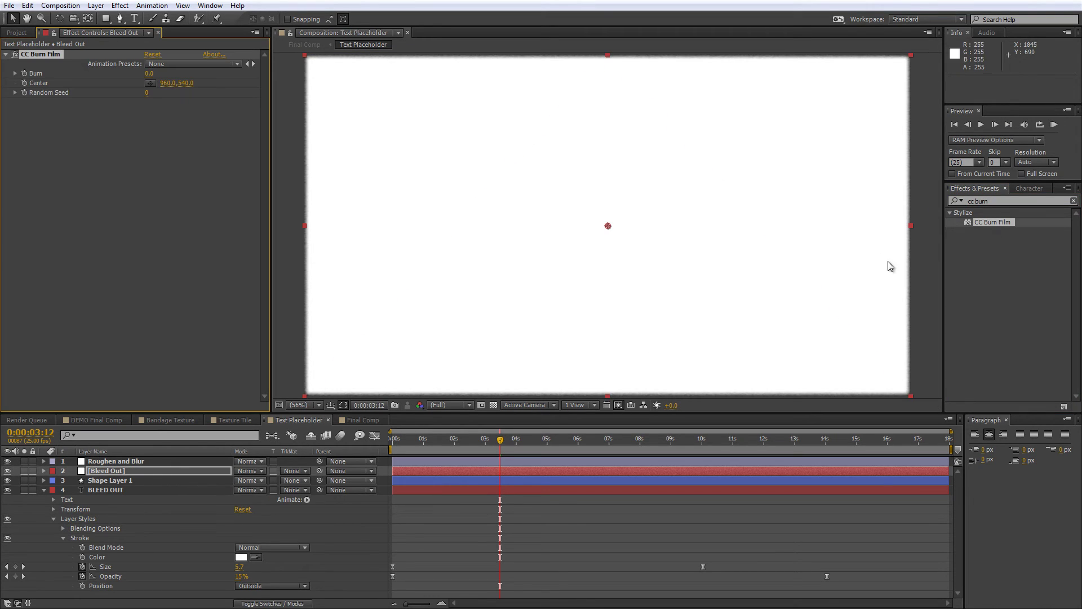
key("ctrl+5")
type("invert")
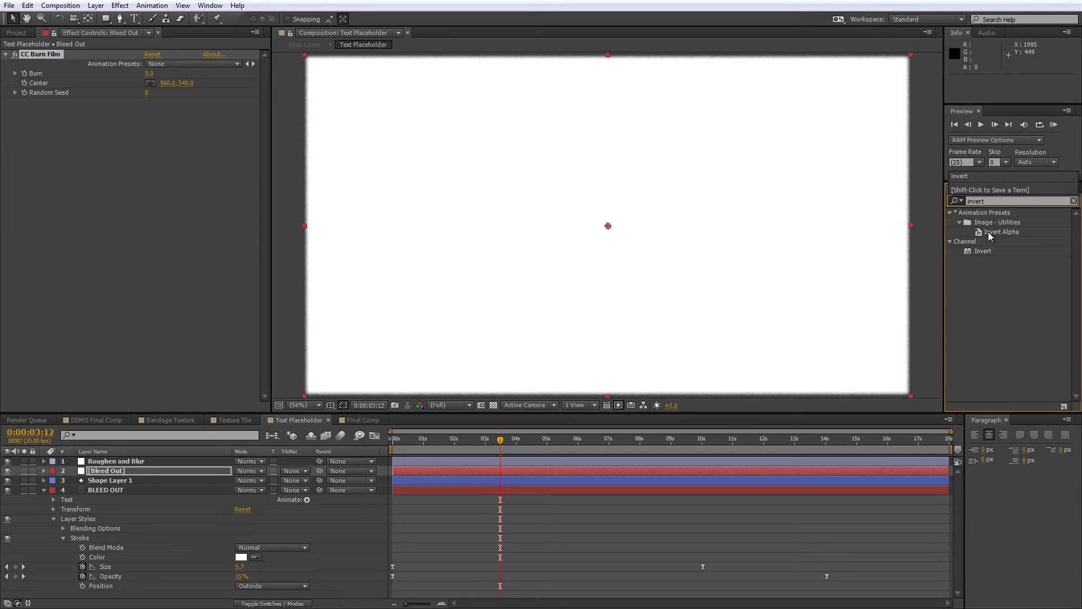
left_click_drag(989, 232, 186, 202)
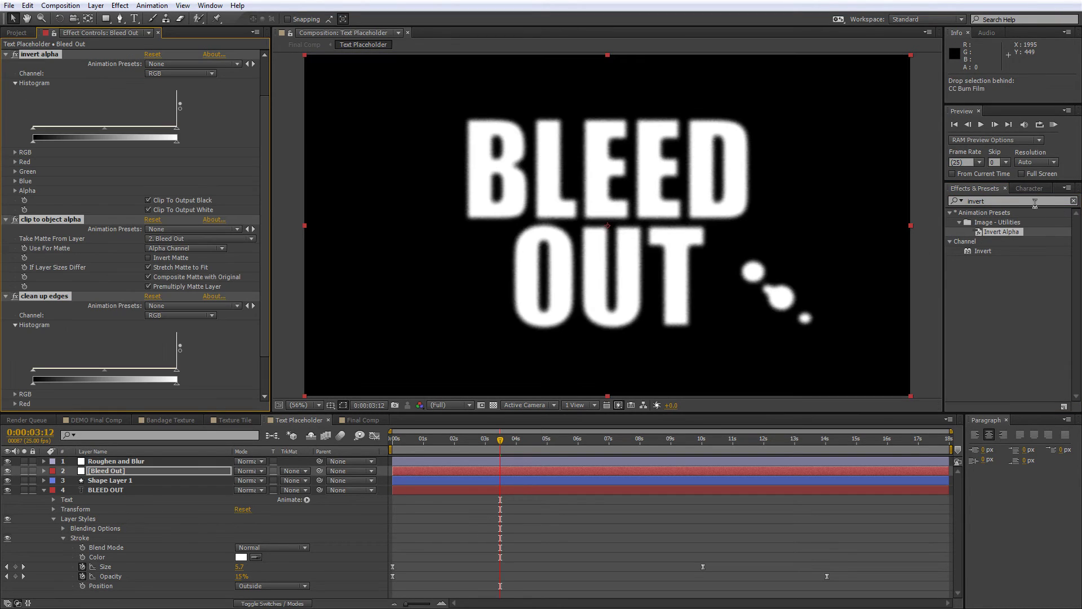
Step: Add Tritone to Bleed Out and set its midtones and shadows to white
key("ctrl+5")
type("triton")
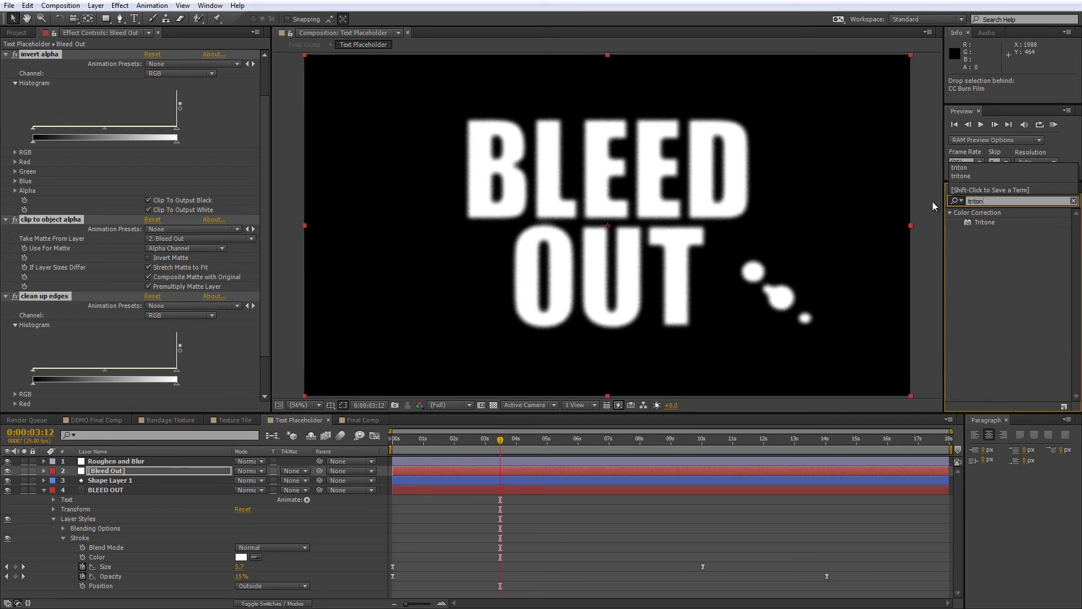
left_click_drag(982, 225, 158, 474)
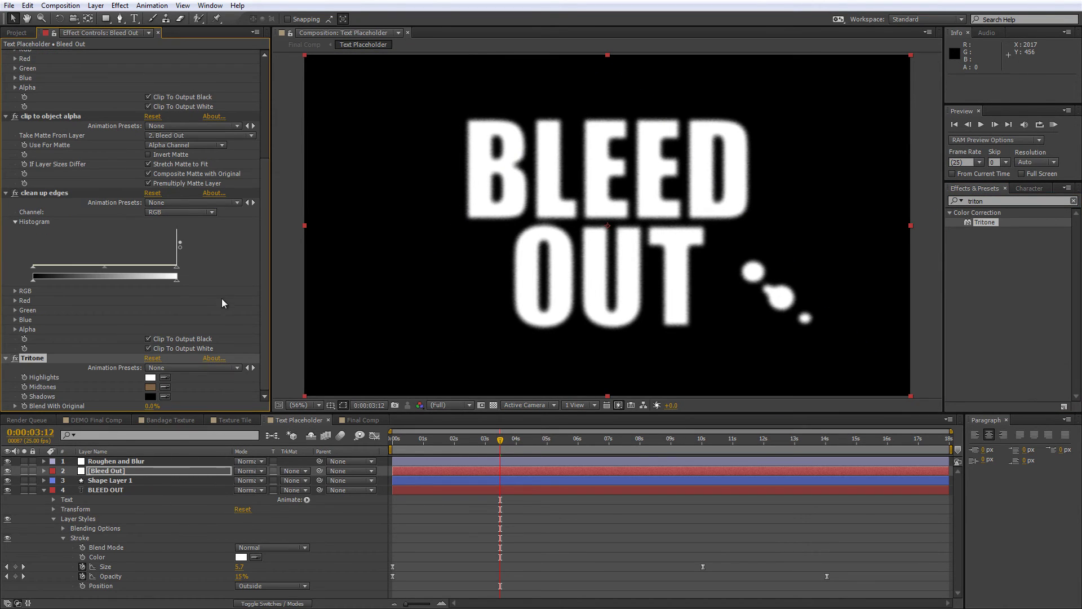
left_click(164, 388)
left_click(150, 377)
left_click(164, 396)
left_click(150, 387)
left_click(198, 387)
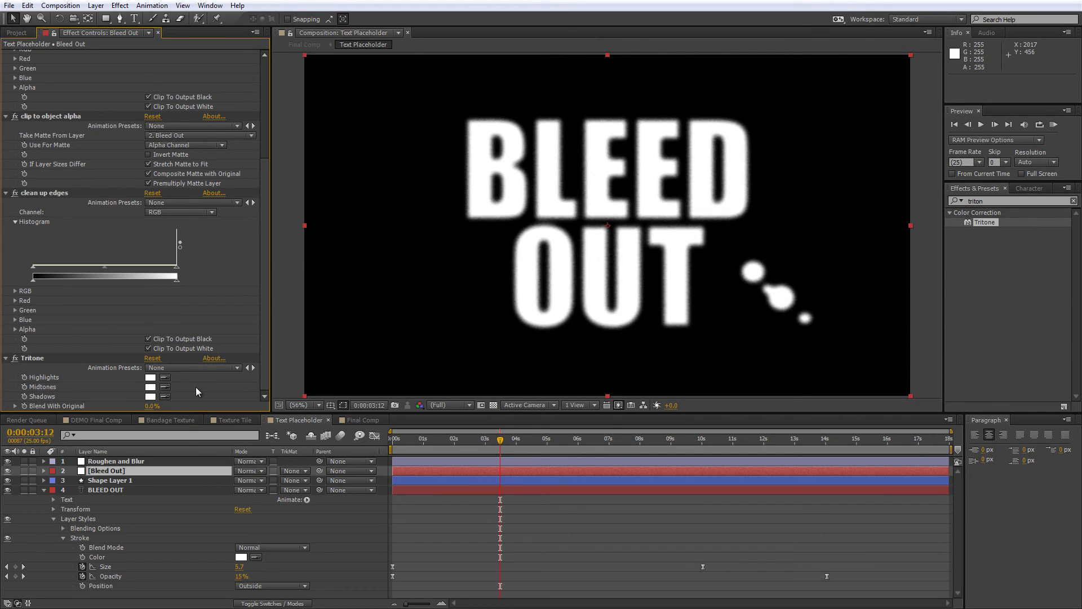
Step: At 0:00:09:00, keyframe CC Burn Film's Burn at about 18, centred at 1501.3, 764.0
left_click(671, 443)
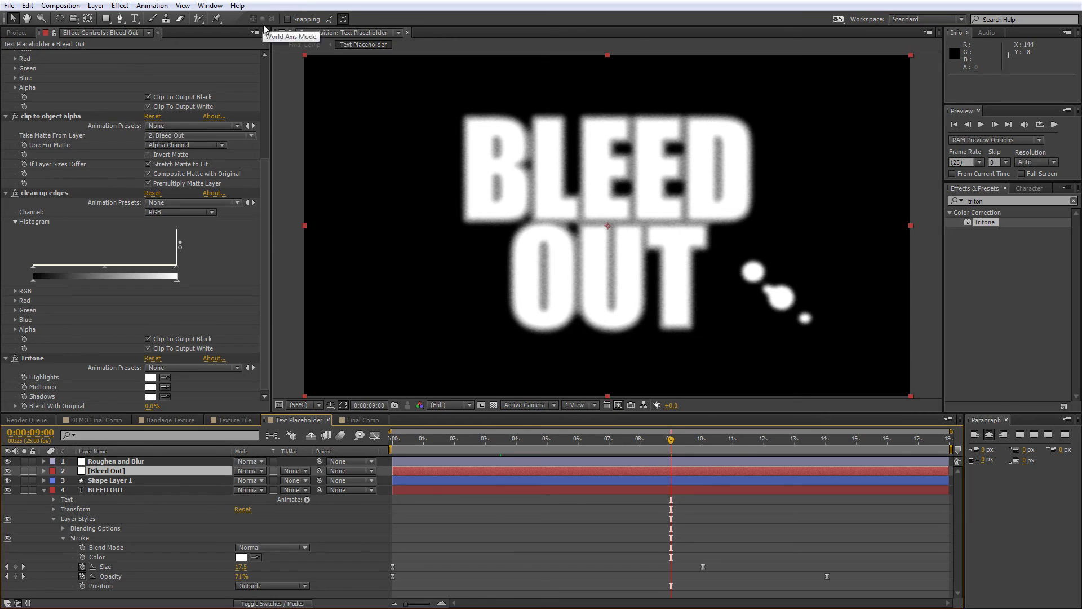
left_click_drag(265, 238, 273, 101)
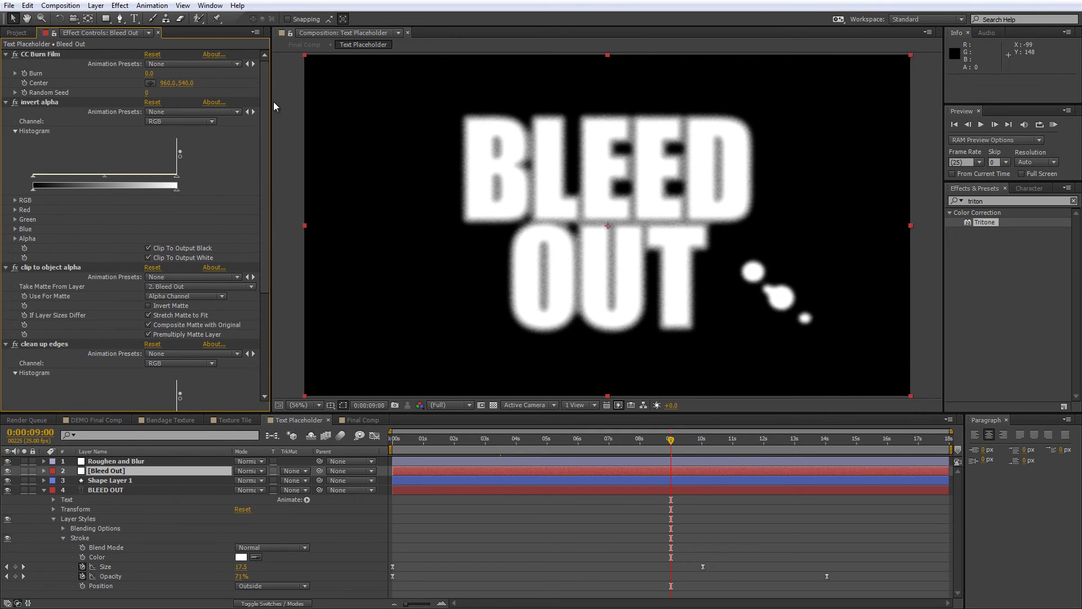
left_click(25, 73)
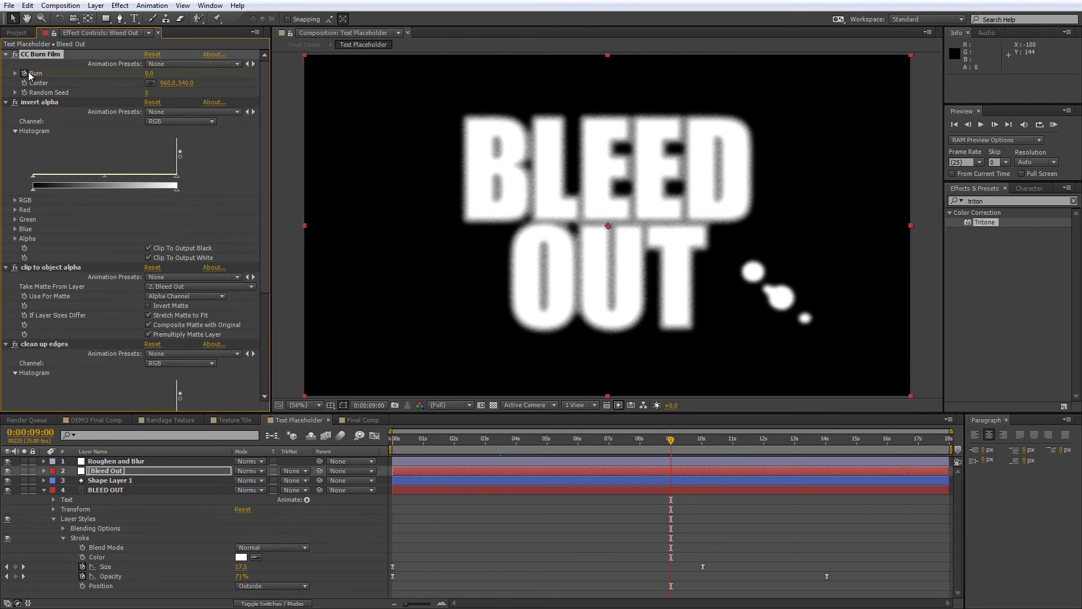
left_click_drag(150, 74, 164, 76)
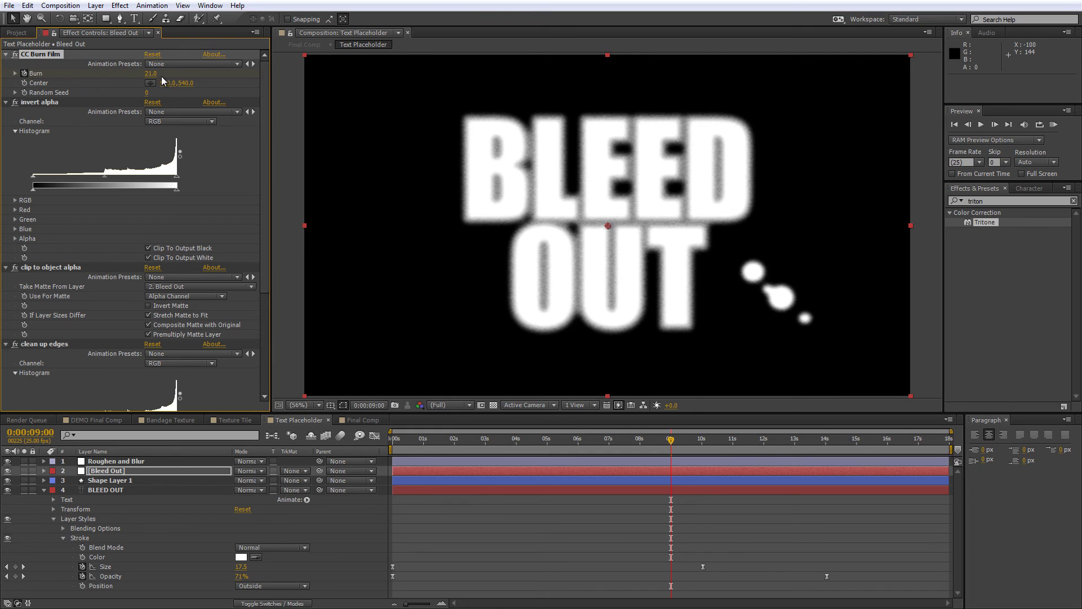
left_click(151, 83)
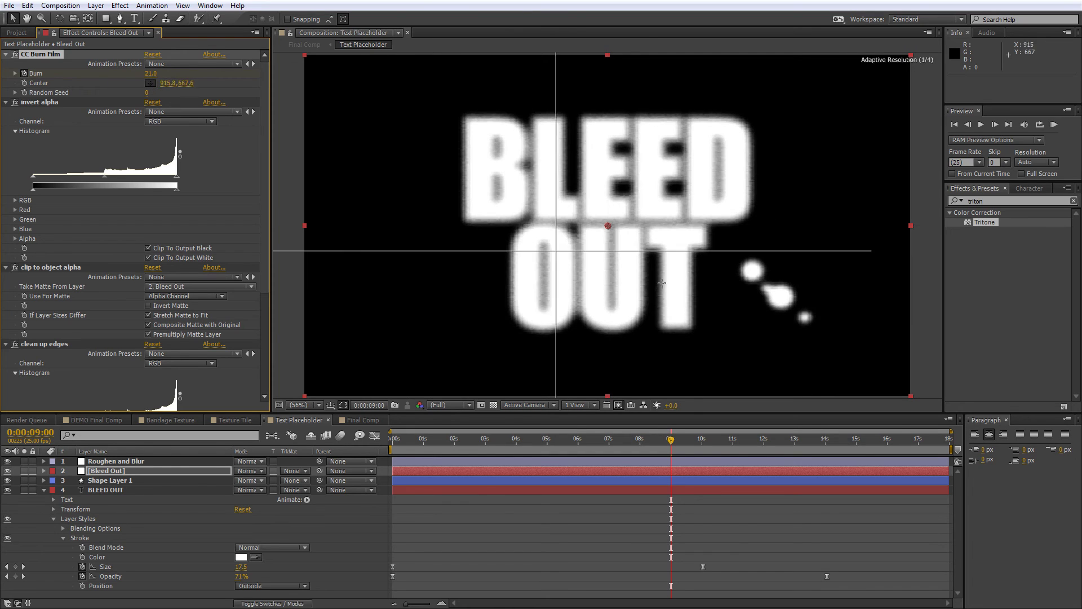
left_click(778, 295)
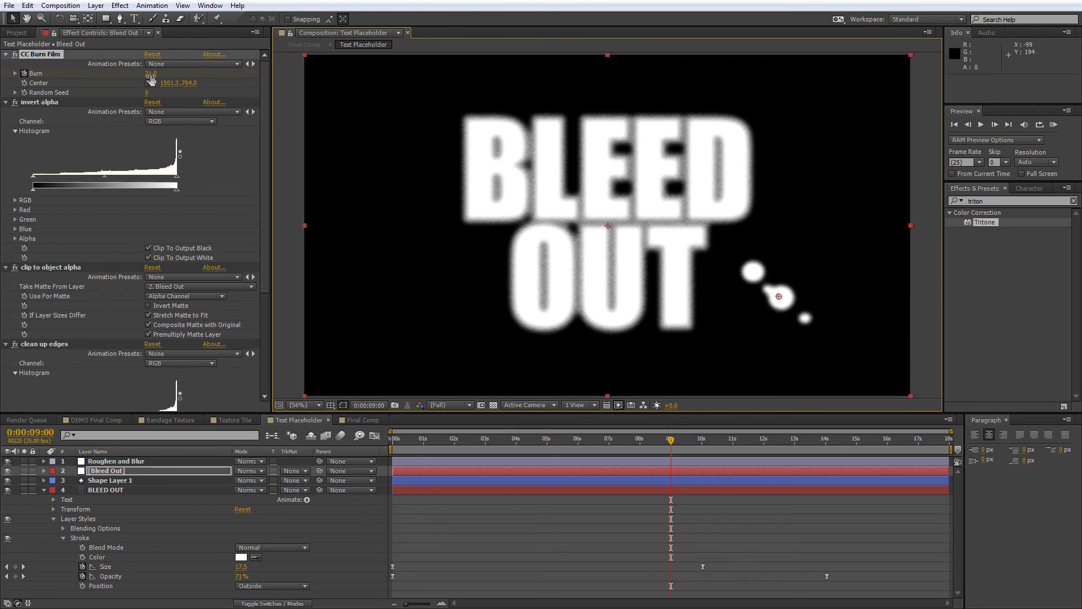
left_click_drag(150, 74, 149, 74)
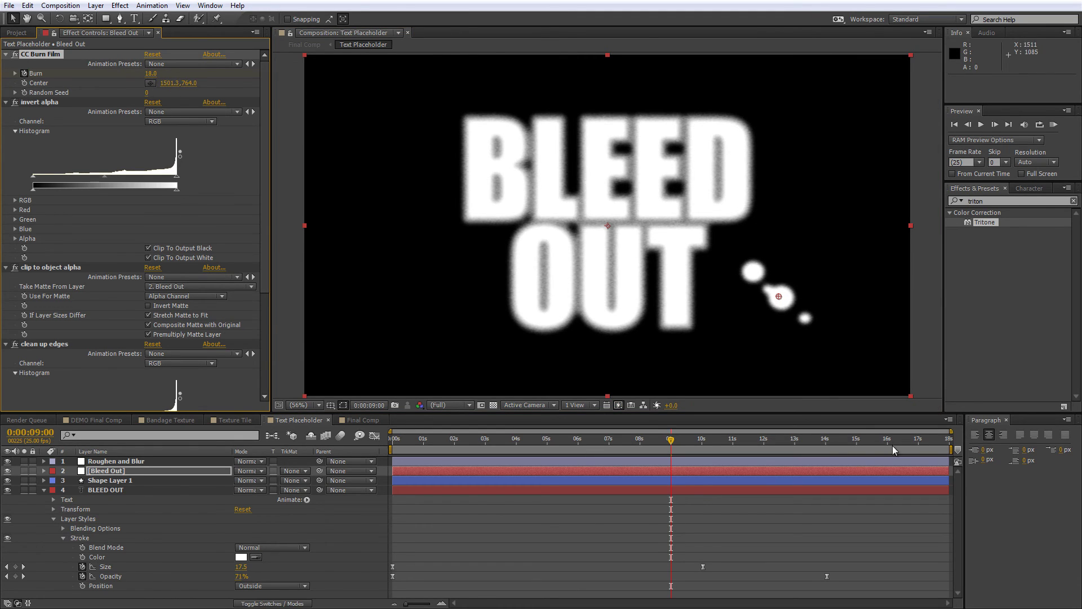
Step: Keyframe Burn to 99.0 at the last frame (0:00:17:24), then view the fully bled Final Comp
left_click_drag(891, 439, 964, 445)
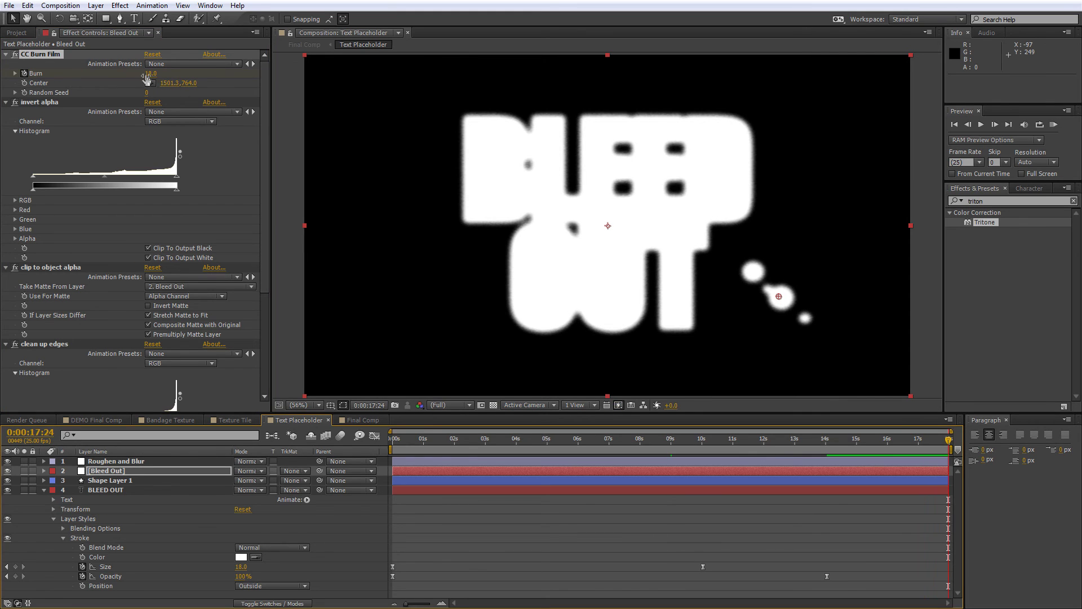
left_click_drag(150, 74, 189, 73)
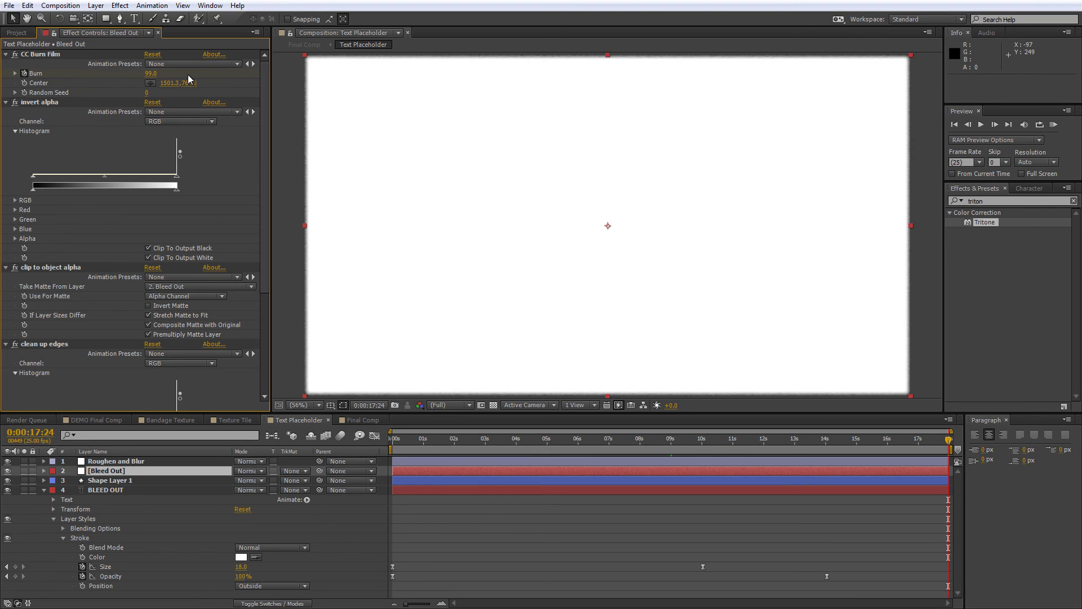
left_click(361, 421)
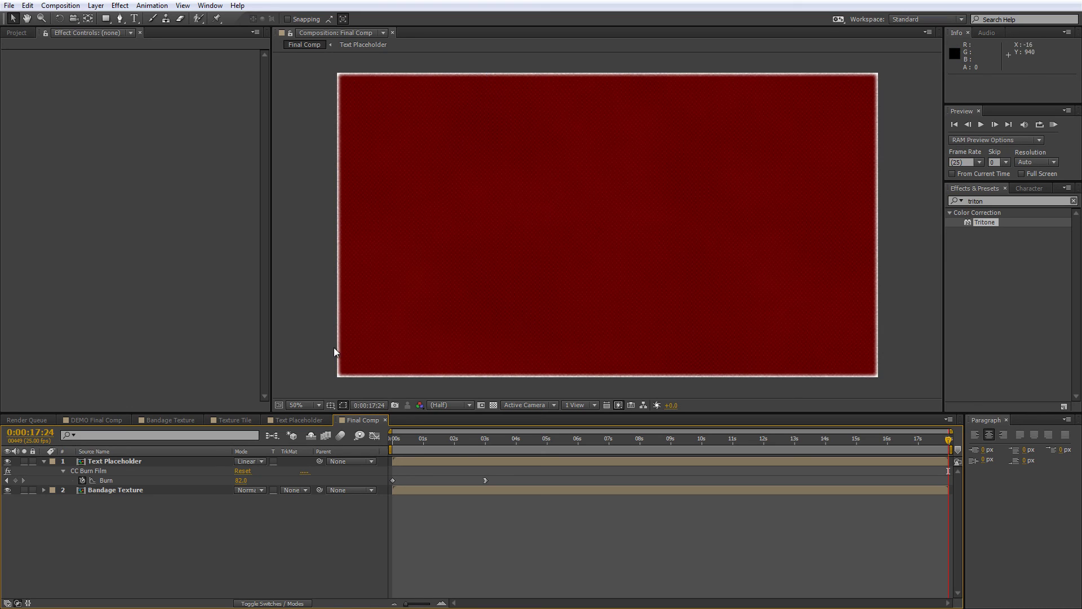
Step: Scale the Text Placeholder layer in Final Comp to 103%
left_click(102, 462)
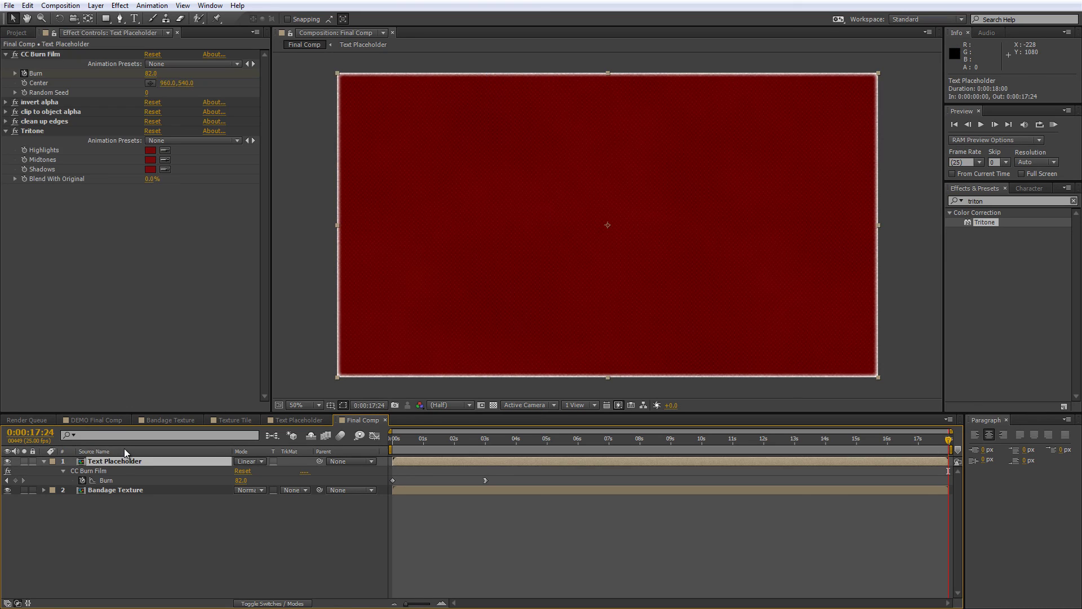
key("s")
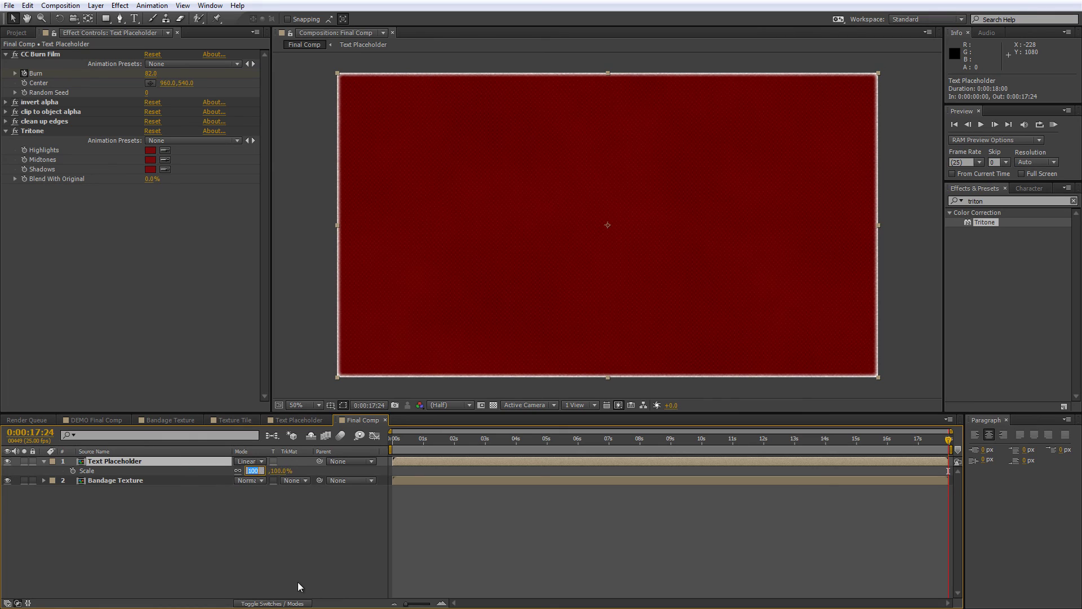
type("10")
key("Return")
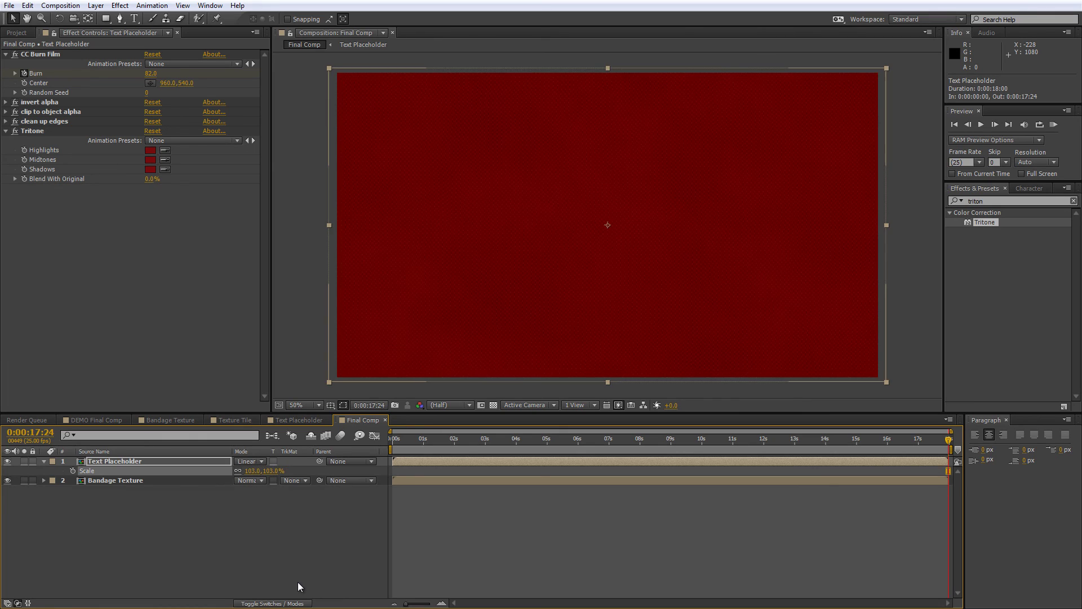